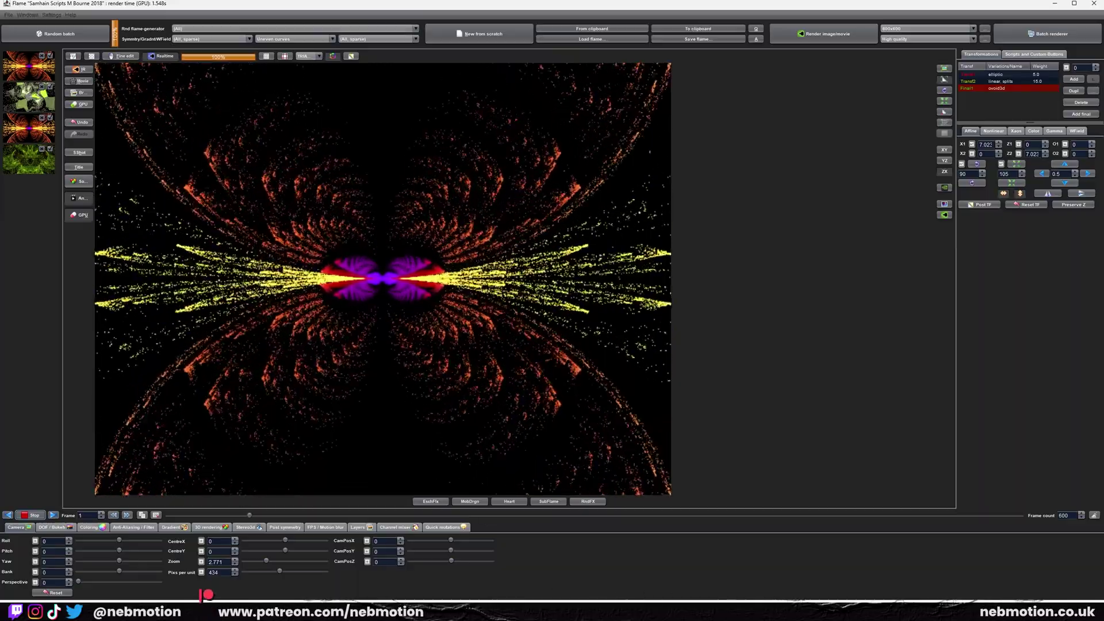
Halt the red-and-gold flame's animation playback with the Stop button under the preview.
{"action": "left_click", "coordinate": [27, 516]}
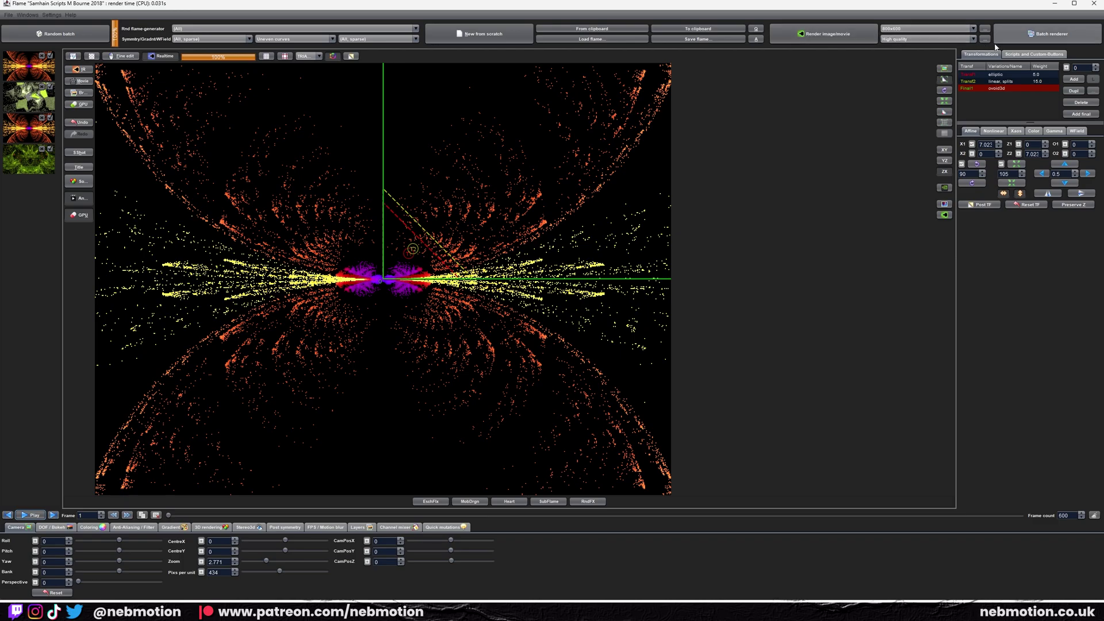
{"action": "left_click", "coordinate": [834, 37]}
{"action": "left_click", "coordinate": [702, 402]}
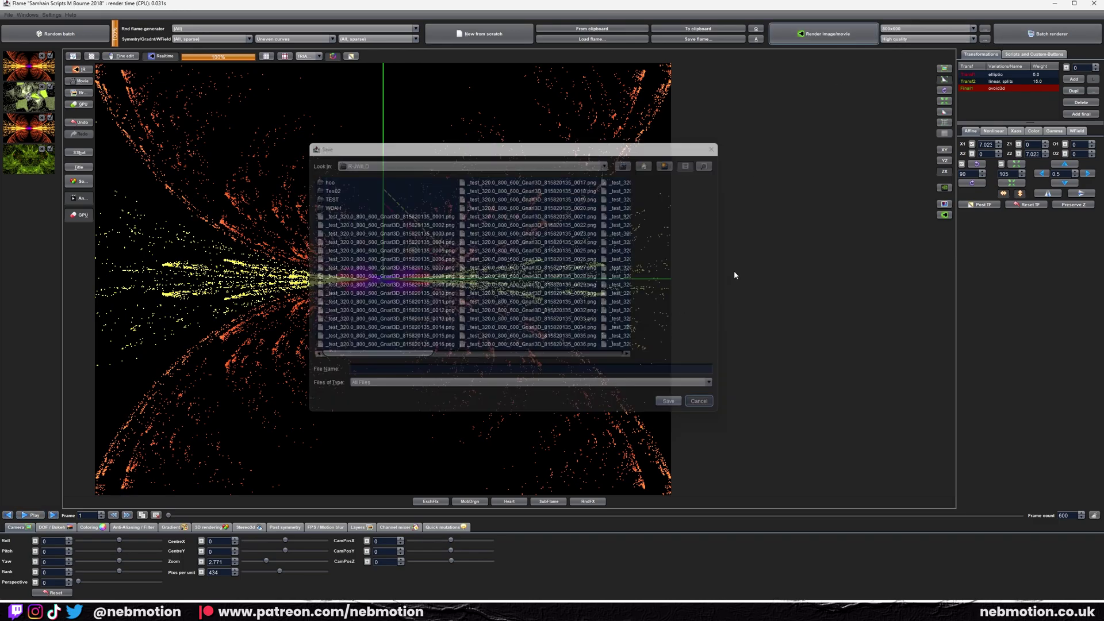
{"action": "left_click", "coordinate": [808, 36]}
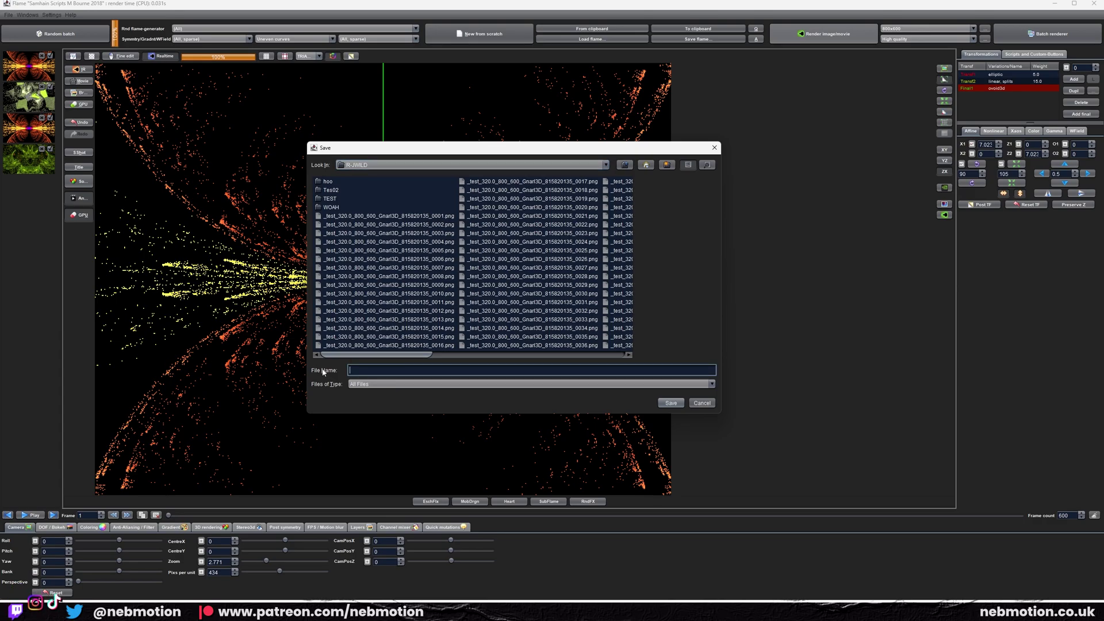
{"action": "left_click", "coordinate": [702, 404]}
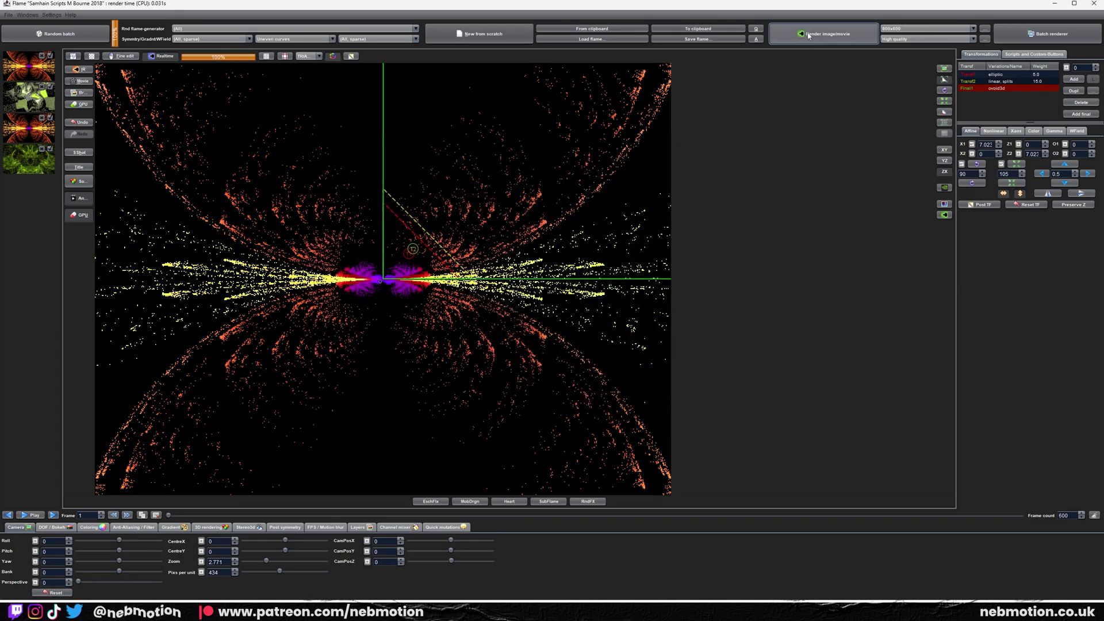
{"action": "key", "text": "space"}
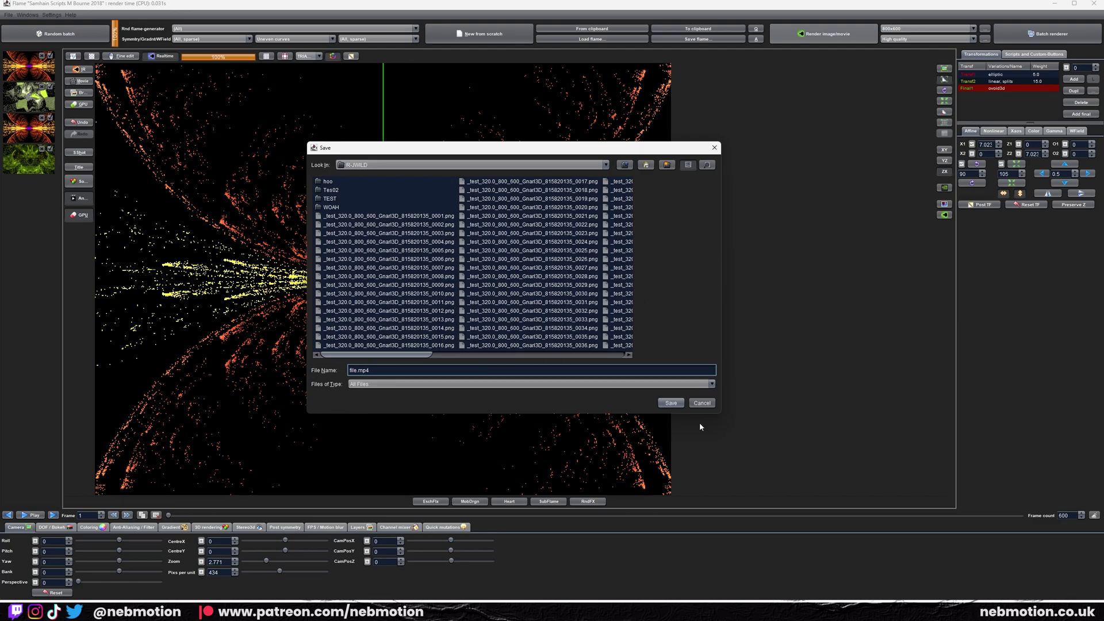
{"action": "left_click", "coordinate": [707, 404]}
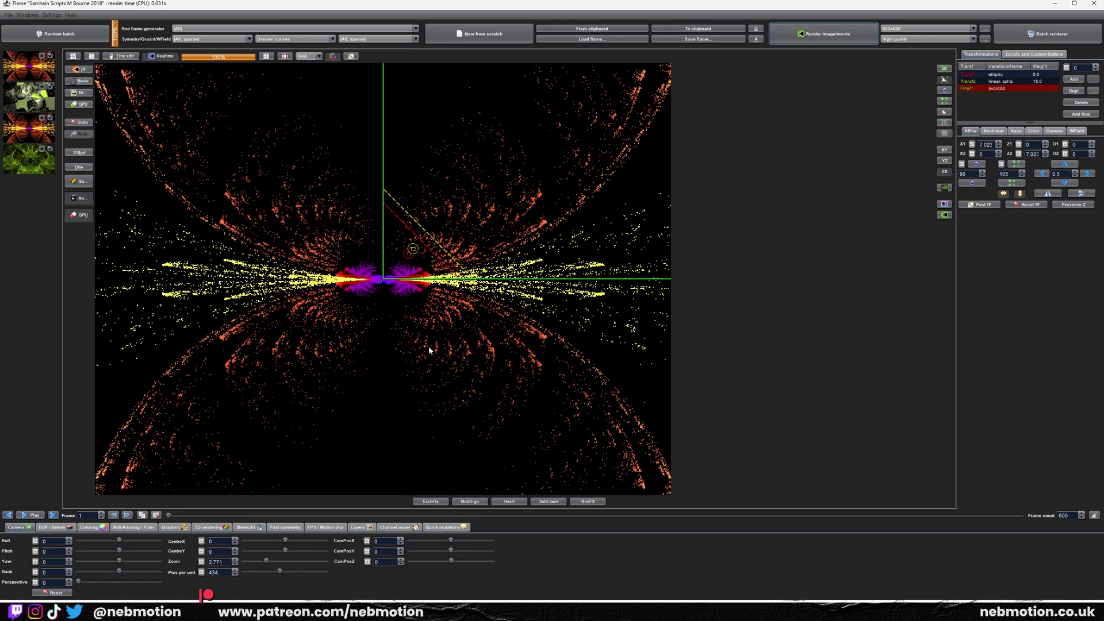
{"action": "left_click", "coordinate": [26, 15]}
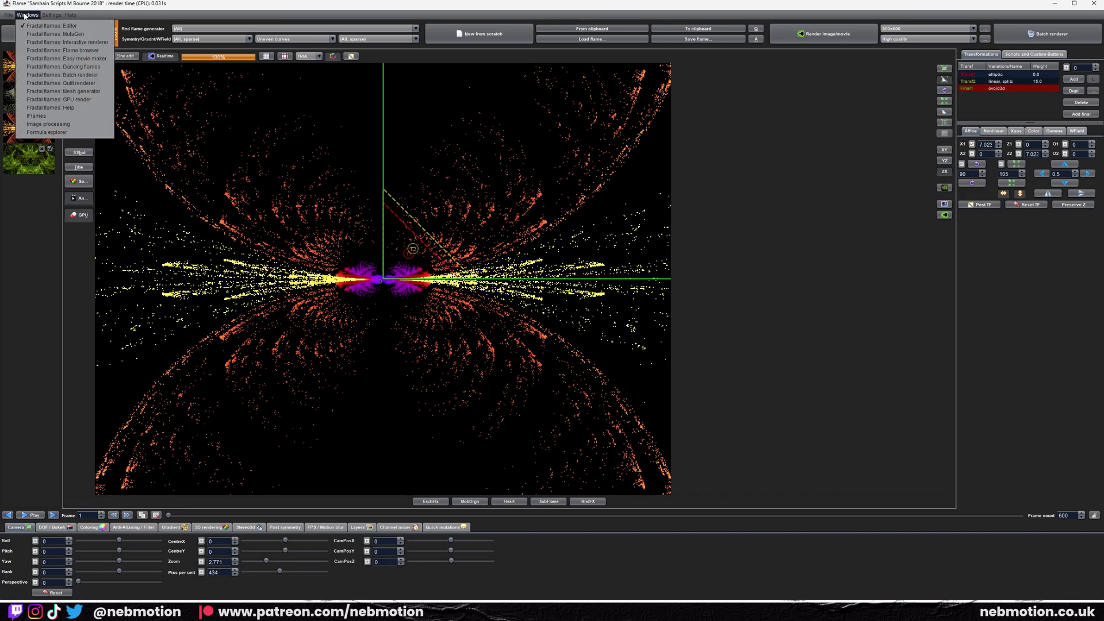
{"action": "left_click", "coordinate": [81, 75]}
{"action": "left_click_drag", "start_coordinate": [461, 195], "coordinate": [428, 193]}
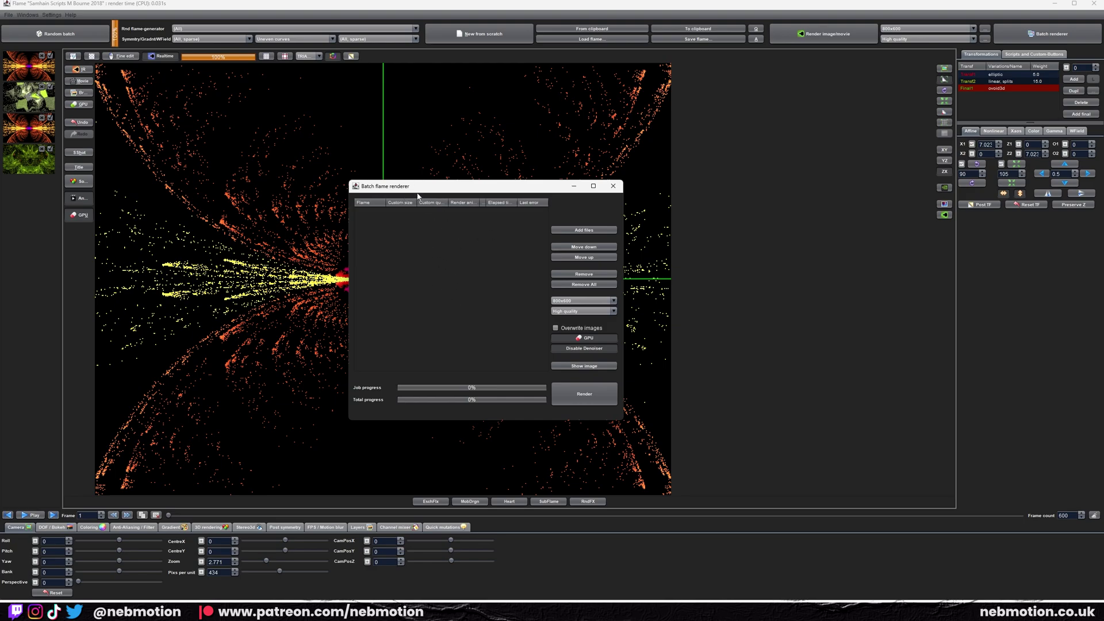
{"action": "left_click_drag", "start_coordinate": [446, 192], "coordinate": [356, 192]}
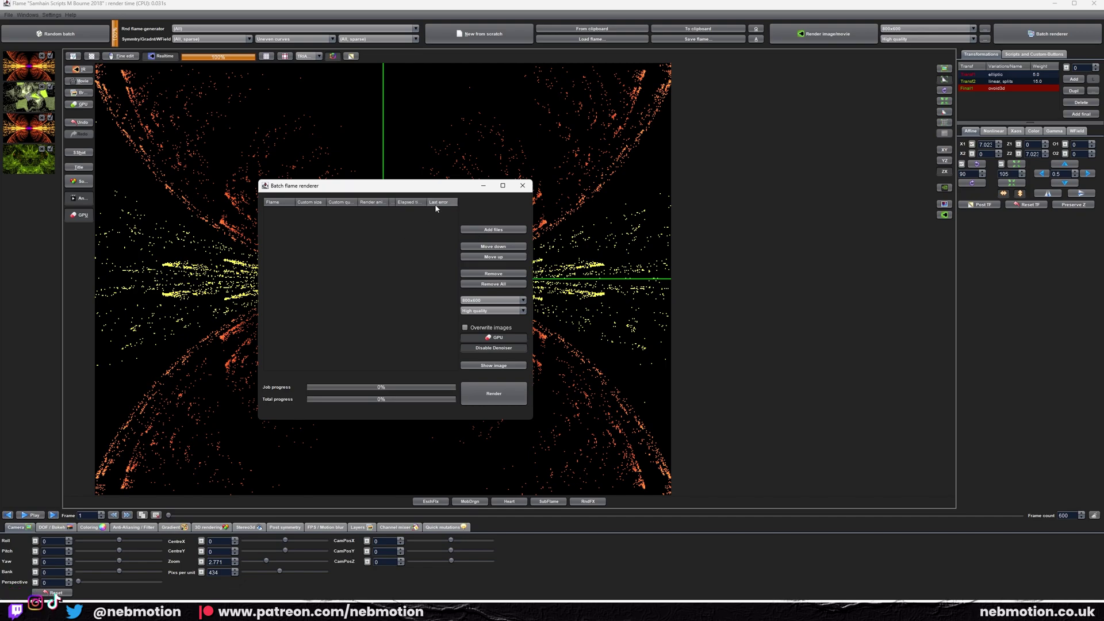
{"action": "left_click", "coordinate": [522, 185]}
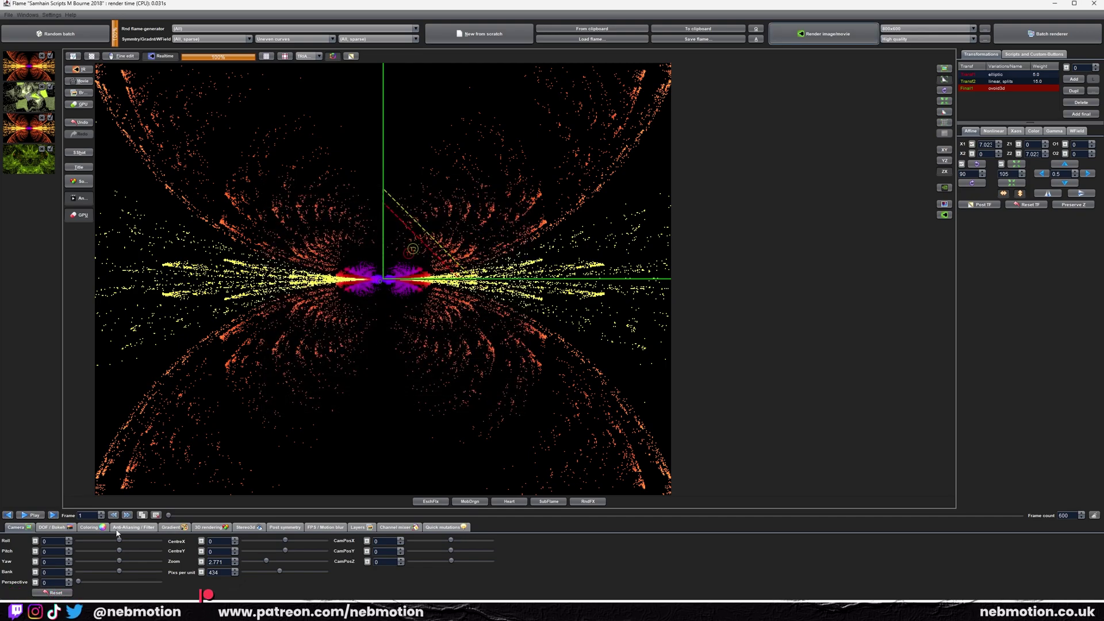
Start saving the flame and browse to JWILDFIRE > Flames on Big Drive (E:).
{"action": "left_click", "coordinate": [717, 40]}
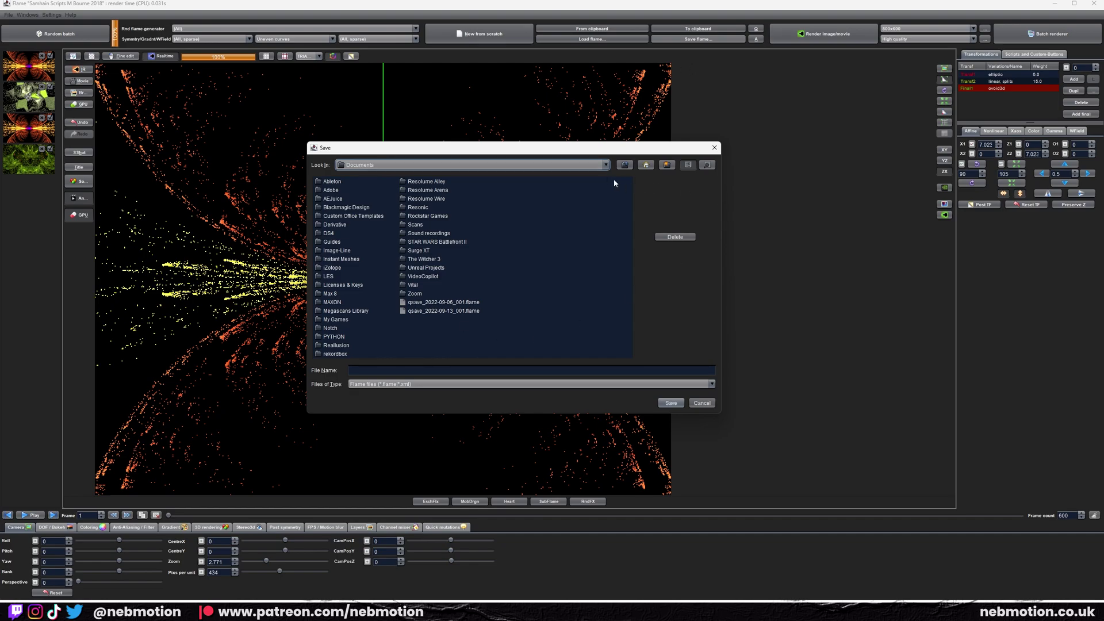
{"action": "left_click", "coordinate": [605, 165]}
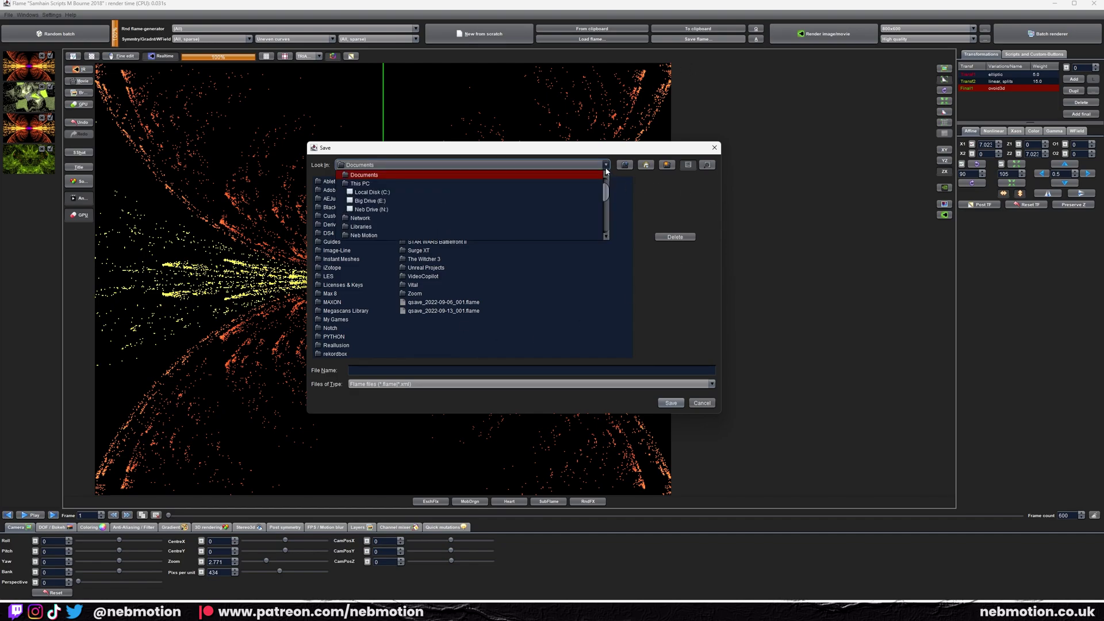
{"action": "left_click", "coordinate": [396, 200]}
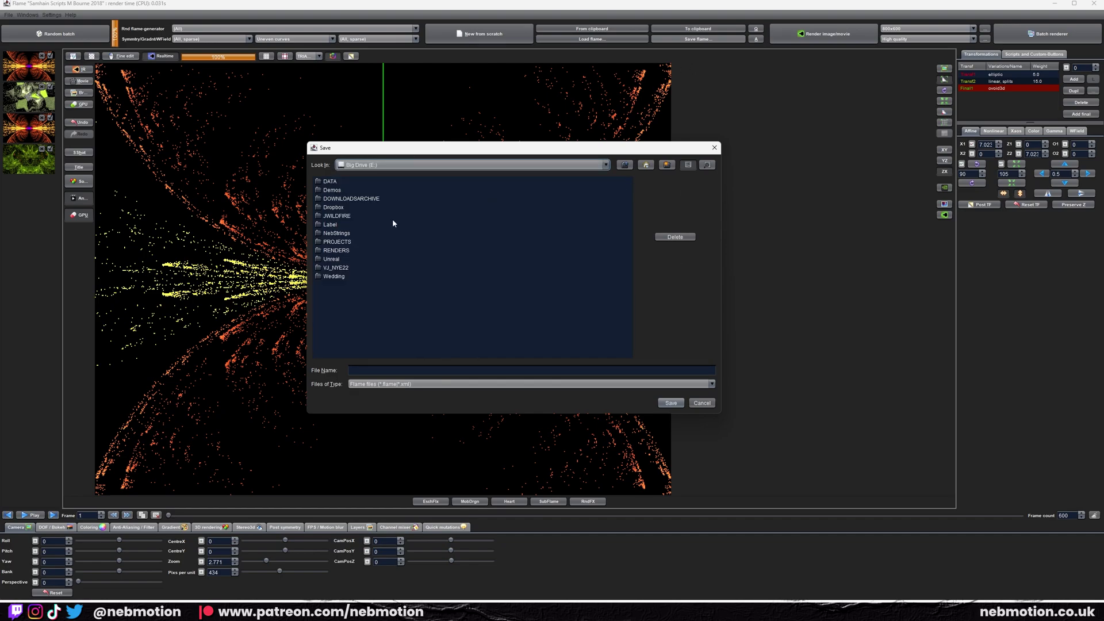
{"action": "left_click", "coordinate": [345, 217]}
{"action": "double_click", "coordinate": [319, 218]}
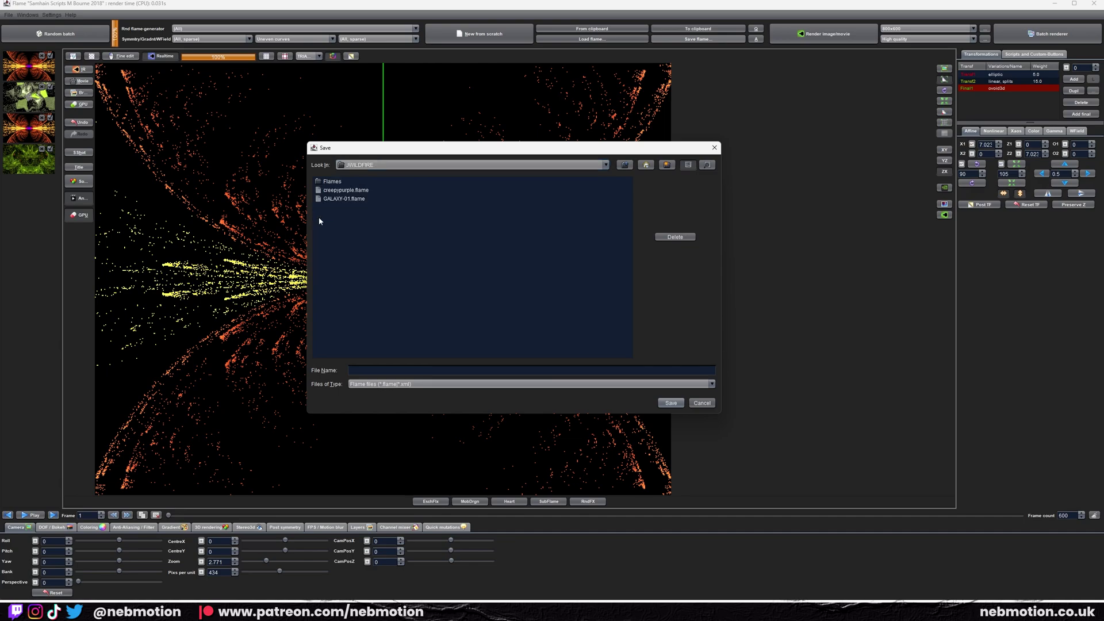
{"action": "left_click", "coordinate": [361, 165]}
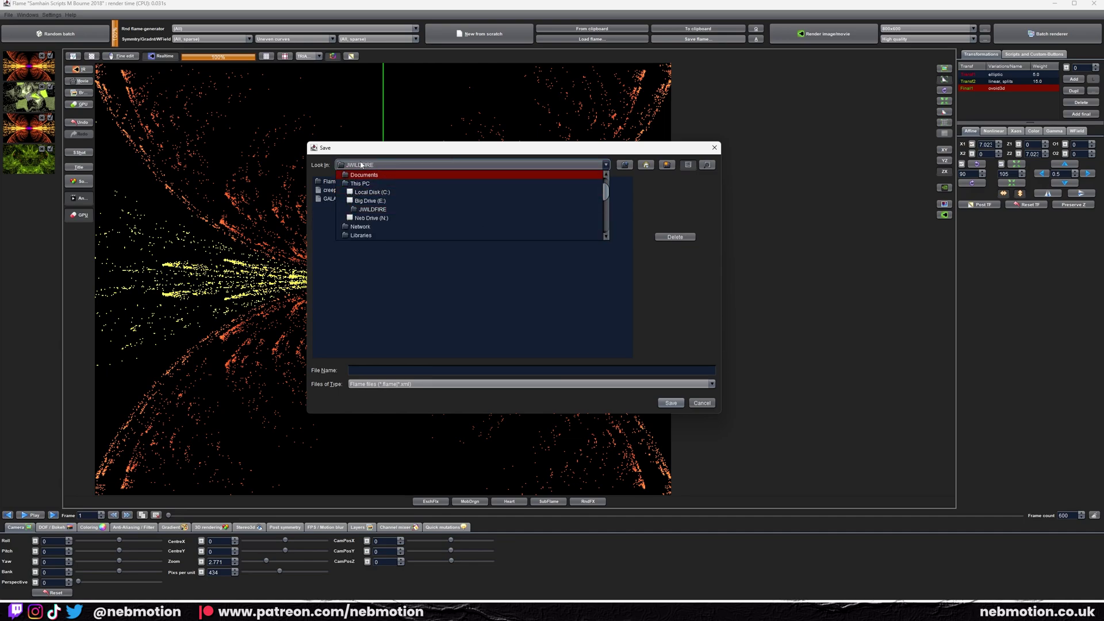
{"action": "key", "text": "Escape"}
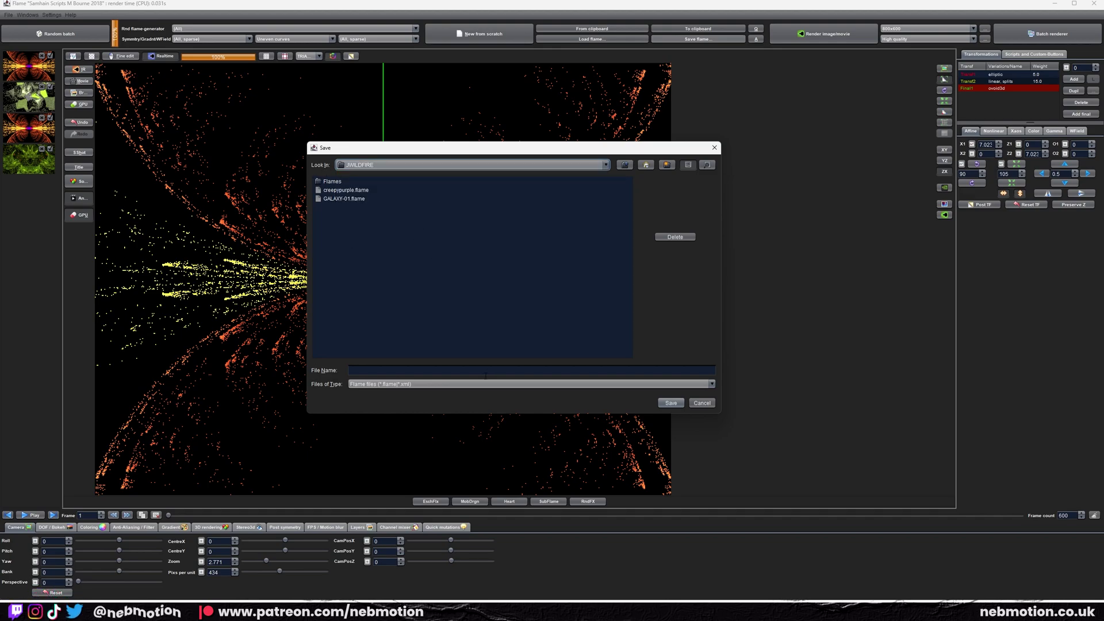
{"action": "left_click", "coordinate": [399, 166]}
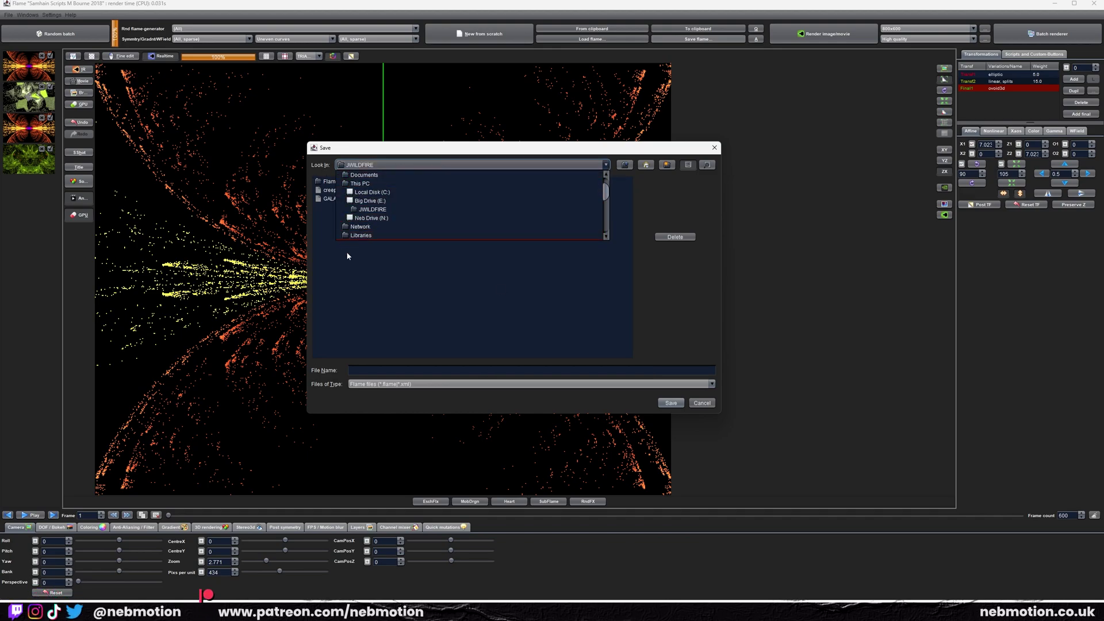
{"action": "left_click", "coordinate": [433, 295]}
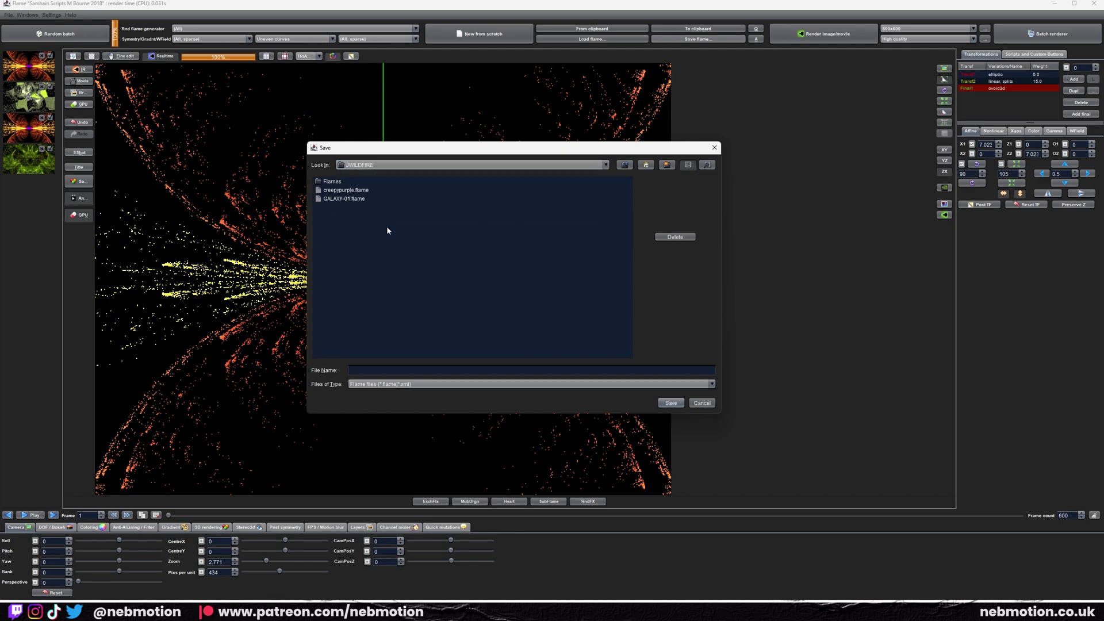
{"action": "left_click", "coordinate": [341, 165]}
{"action": "left_click", "coordinate": [411, 283]}
{"action": "double_click", "coordinate": [337, 184]}
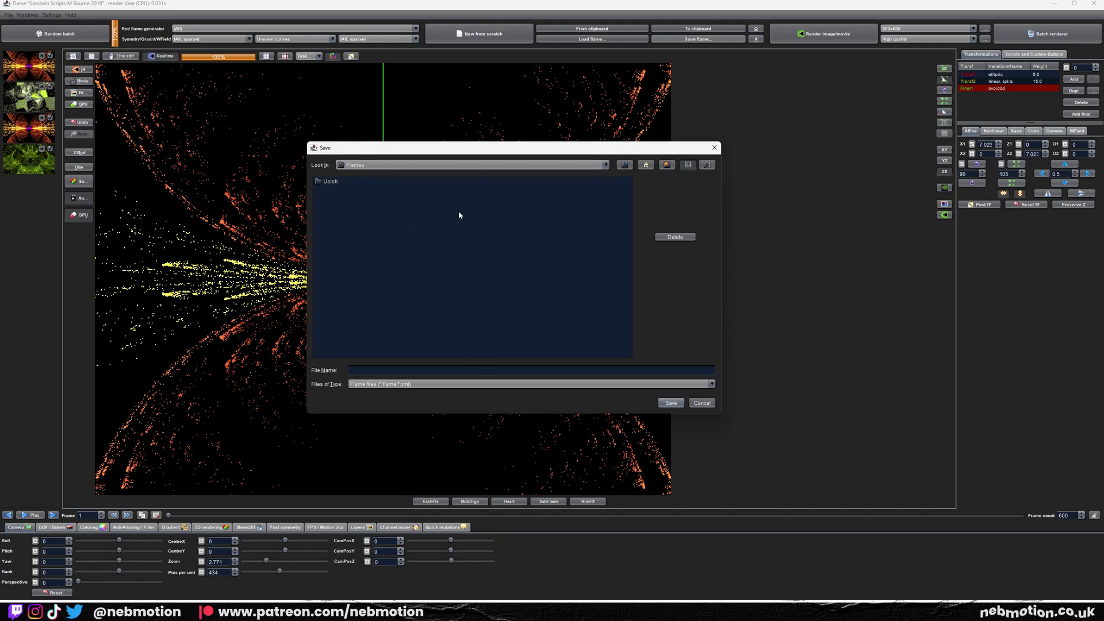
Save the flame there as Tutorial.flame.
{"action": "left_click", "coordinate": [408, 367]}
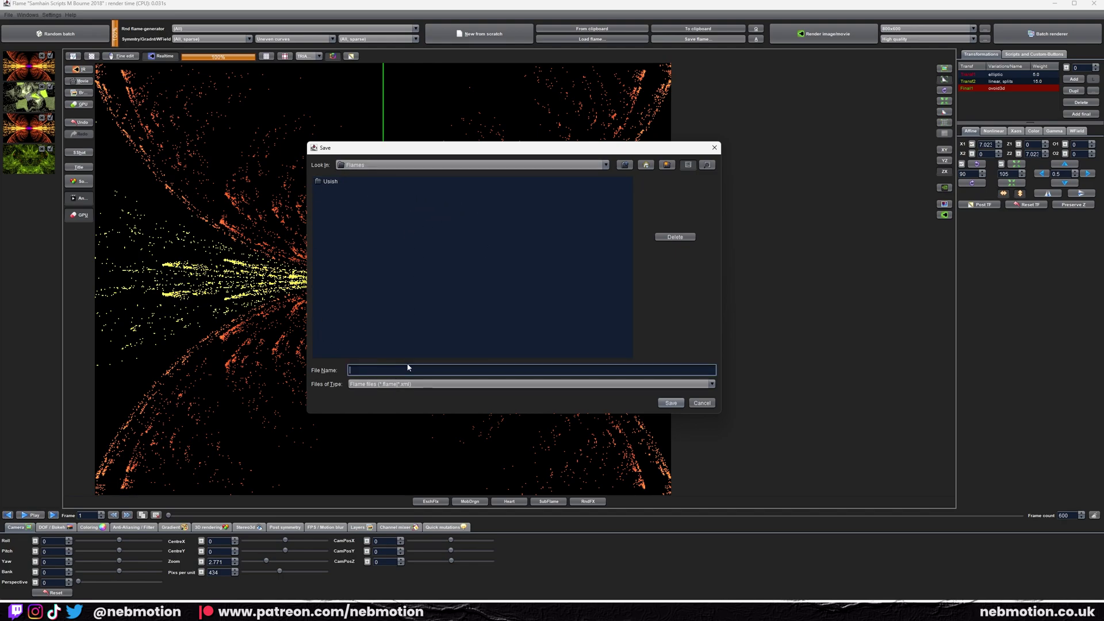
{"action": "type", "text": "Tutorial"}
{"action": "left_click", "coordinate": [668, 404]}
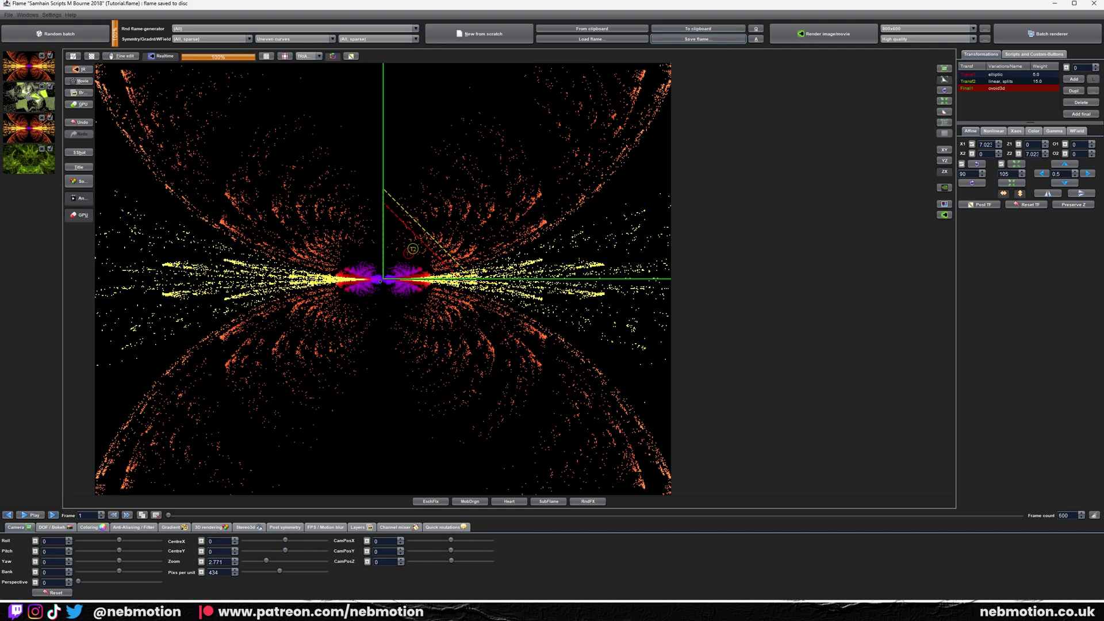
In the Batch flame renderer, queue E:\JWILDFIRE\Flames\Tutorial.flame as a job.
{"action": "left_click", "coordinate": [28, 15]}
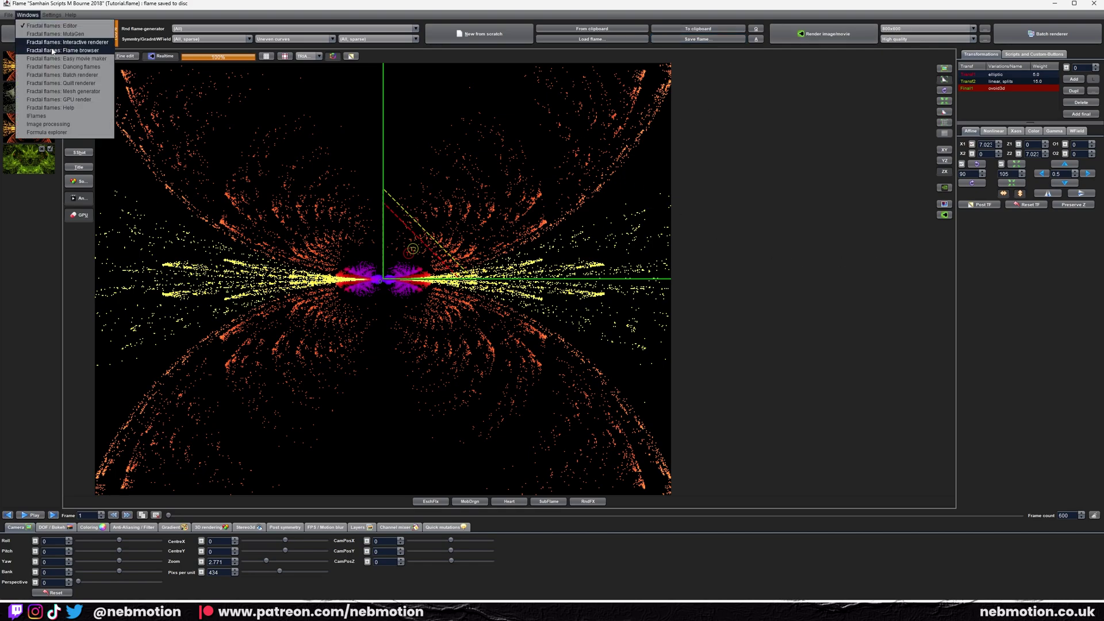
{"action": "left_click", "coordinate": [59, 76]}
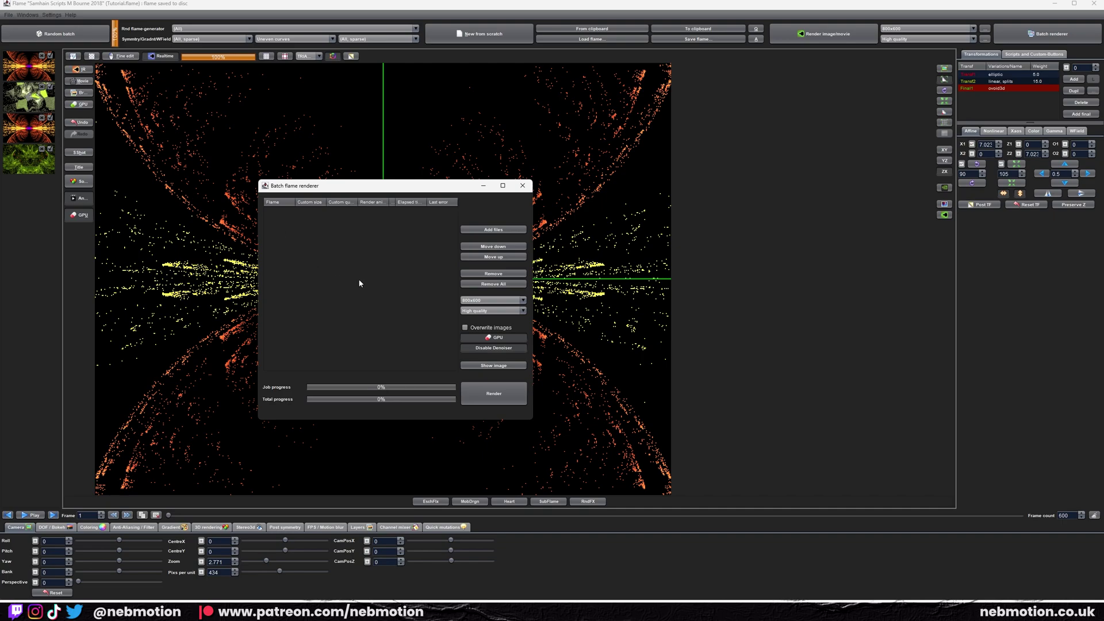
{"action": "left_click", "coordinate": [519, 230]}
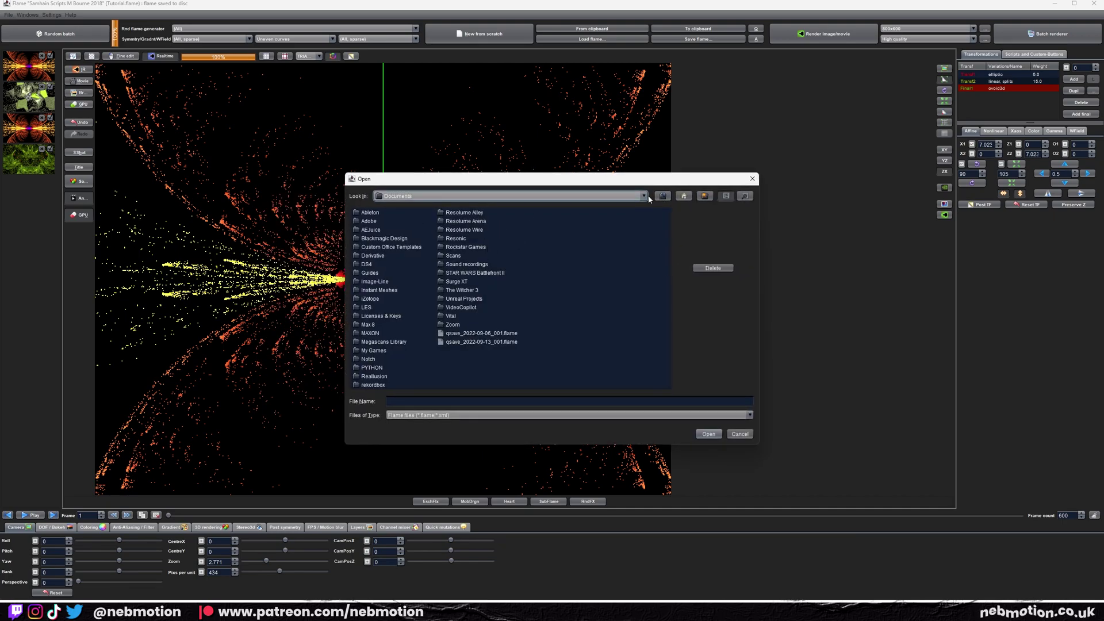
{"action": "left_click", "coordinate": [644, 196]}
{"action": "left_click", "coordinate": [494, 233]}
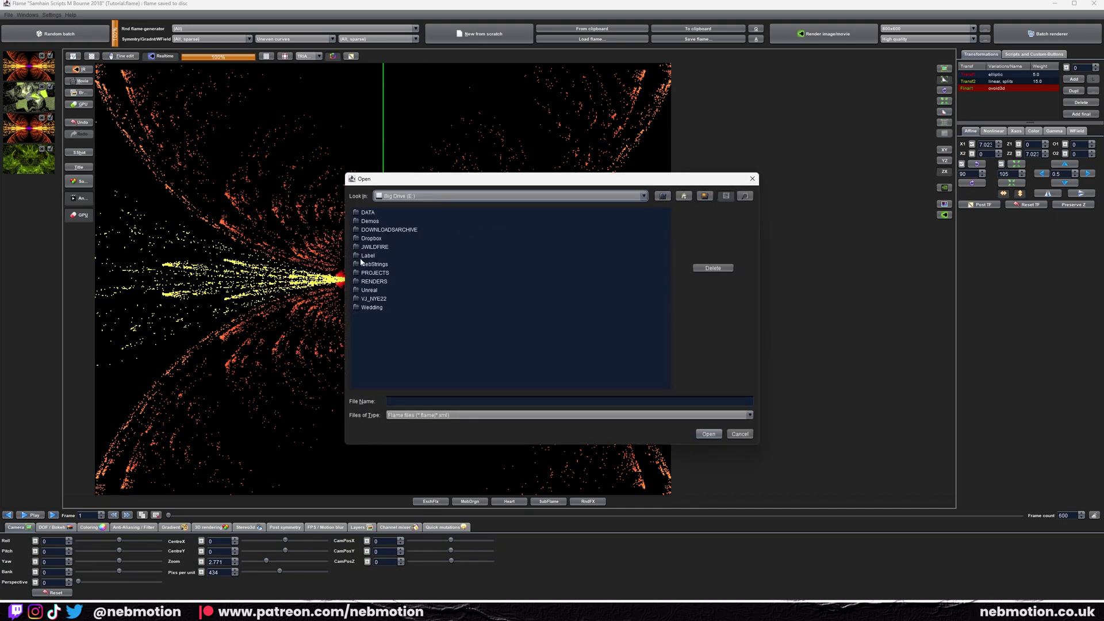
{"action": "double_click", "coordinate": [368, 247]}
{"action": "double_click", "coordinate": [366, 214]}
{"action": "left_click", "coordinate": [386, 223]}
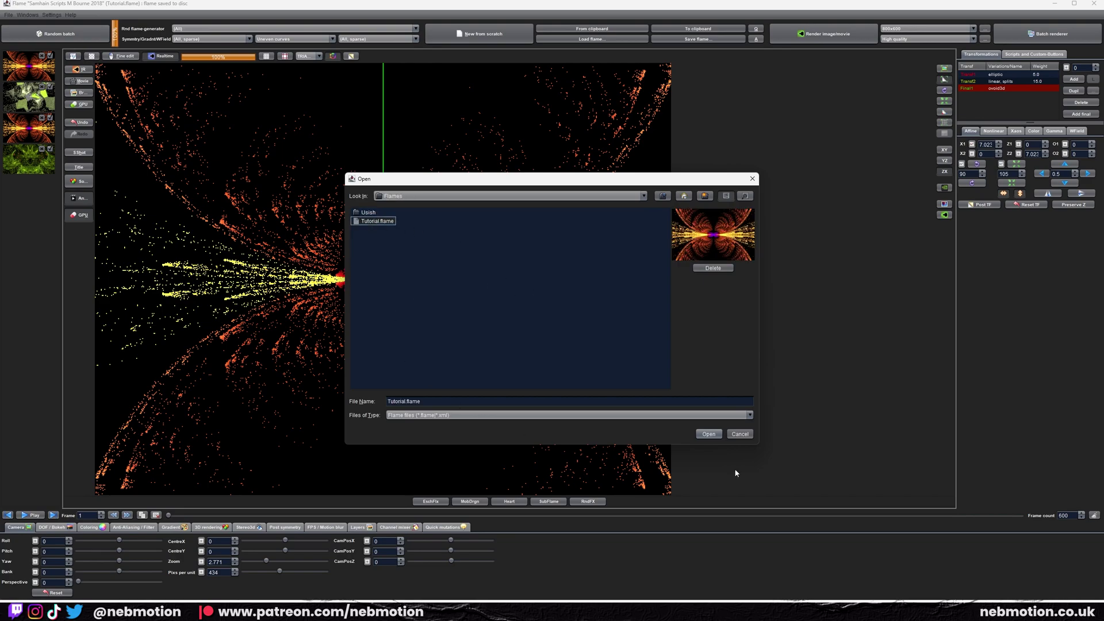
{"action": "left_click", "coordinate": [708, 434]}
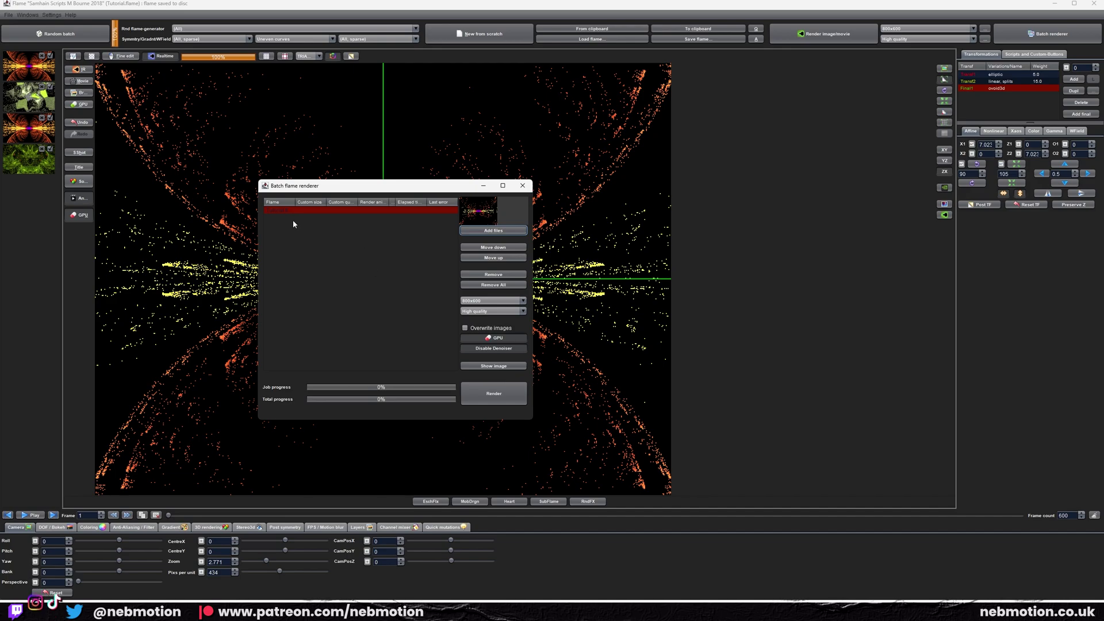
Select the Tutorial job and edit its Render animation cell, shifting the window left.
{"action": "left_click", "coordinate": [275, 211]}
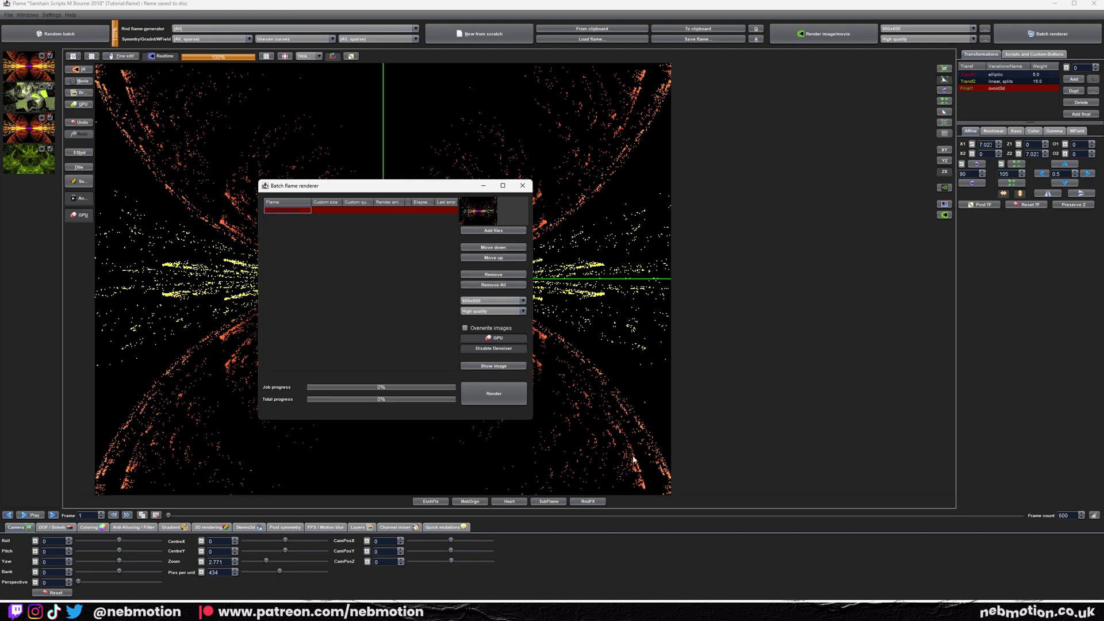
{"action": "left_click_drag", "start_coordinate": [374, 186], "coordinate": [305, 193]}
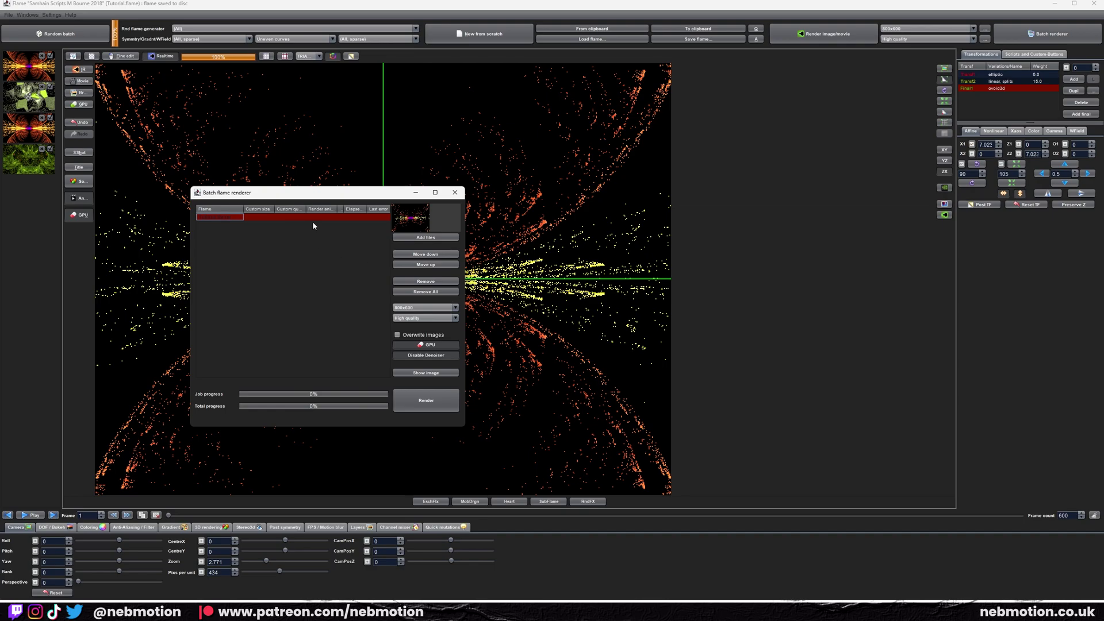
{"action": "left_click", "coordinate": [326, 217]}
{"action": "left_click", "coordinate": [326, 218]}
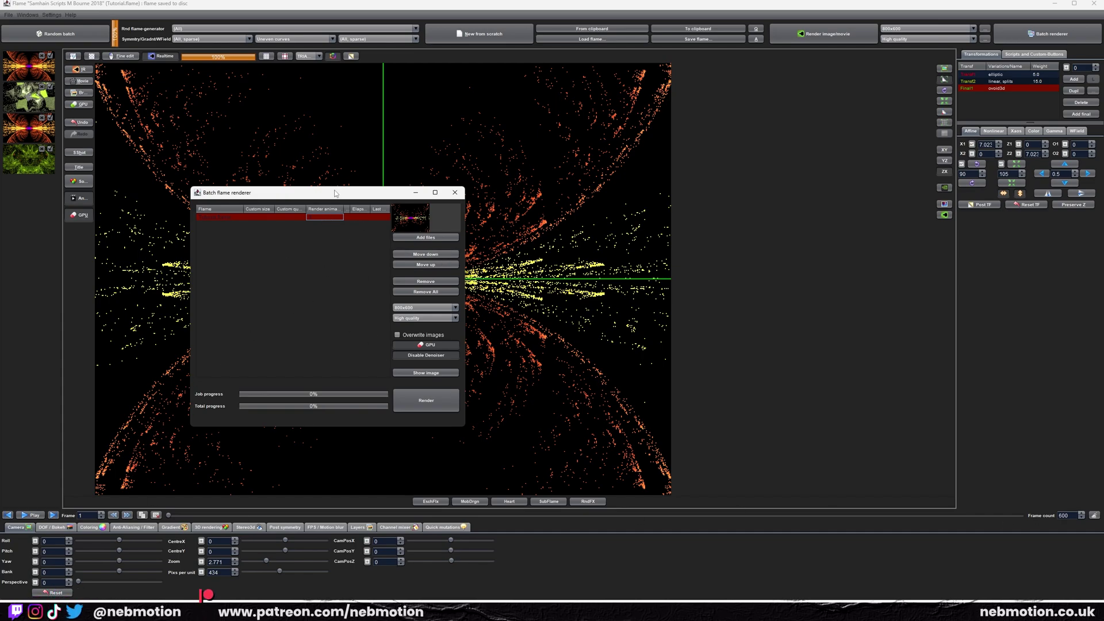
Choose 2560x1440 resolution, keep High quality, and turn off the AI denoiser.
{"action": "left_click_drag", "start_coordinate": [335, 193], "coordinate": [307, 182]}
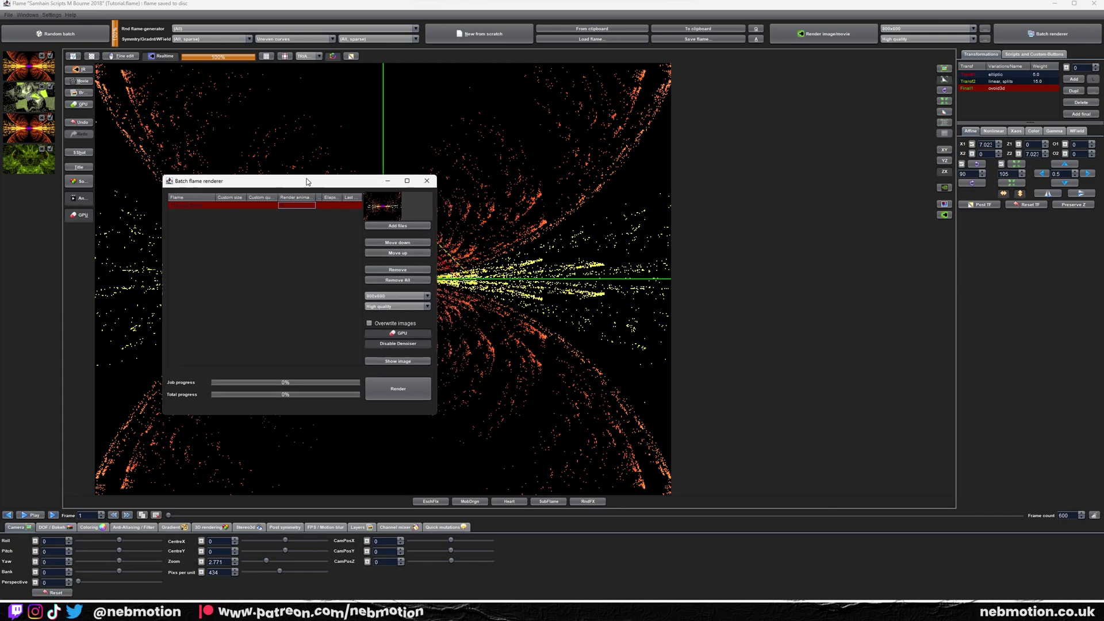
{"action": "left_click", "coordinate": [424, 296]}
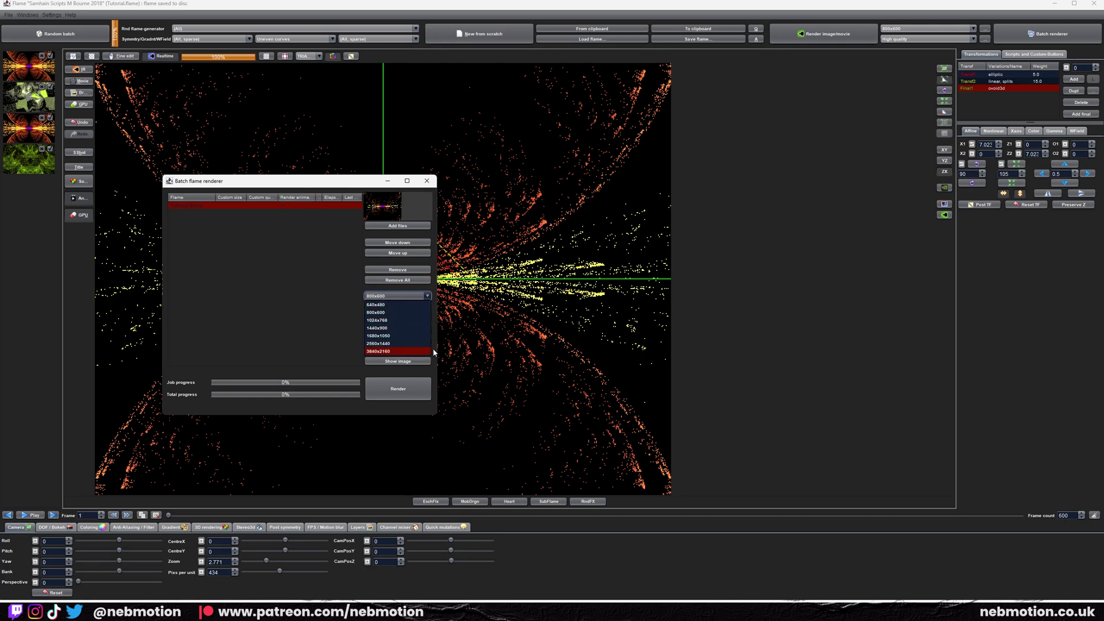
{"action": "left_click", "coordinate": [397, 343]}
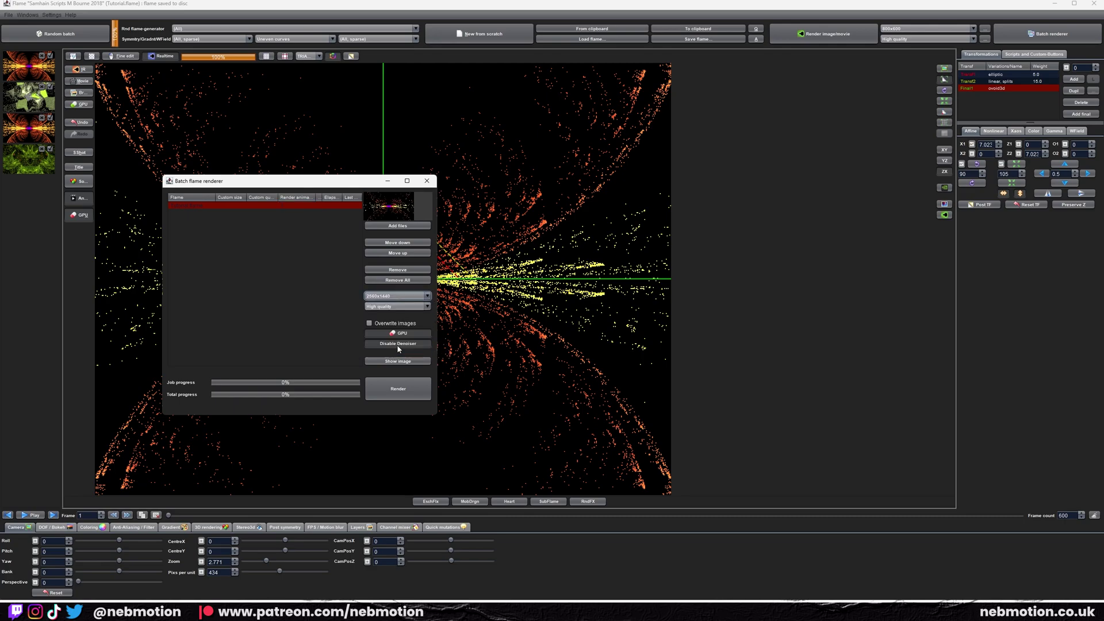
{"action": "left_click", "coordinate": [397, 306]}
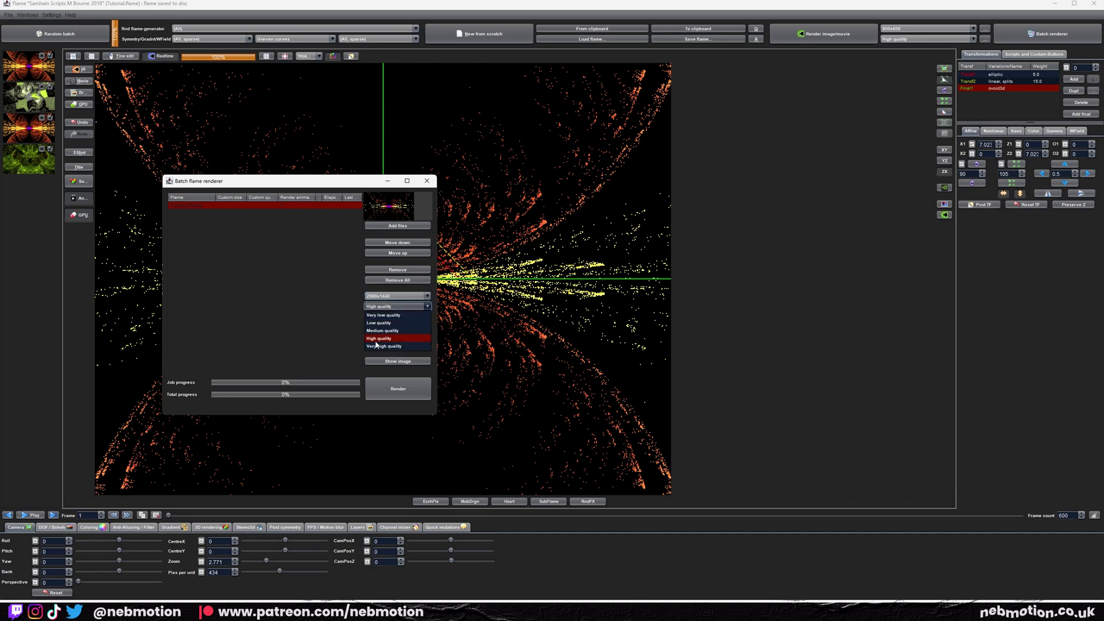
{"action": "left_click", "coordinate": [312, 334]}
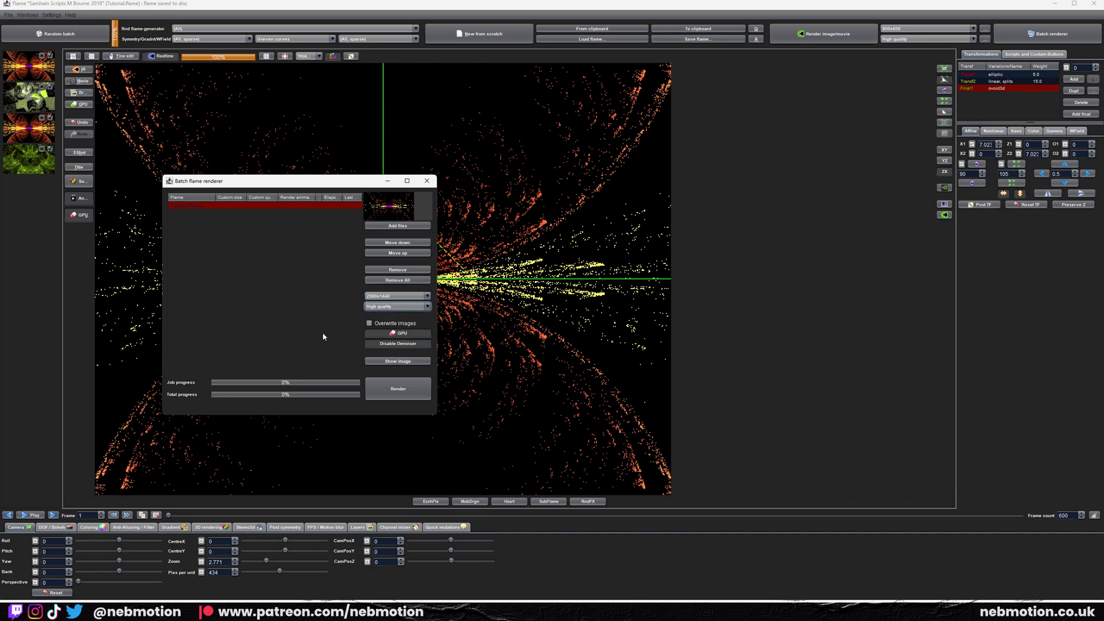
{"action": "left_click", "coordinate": [382, 345]}
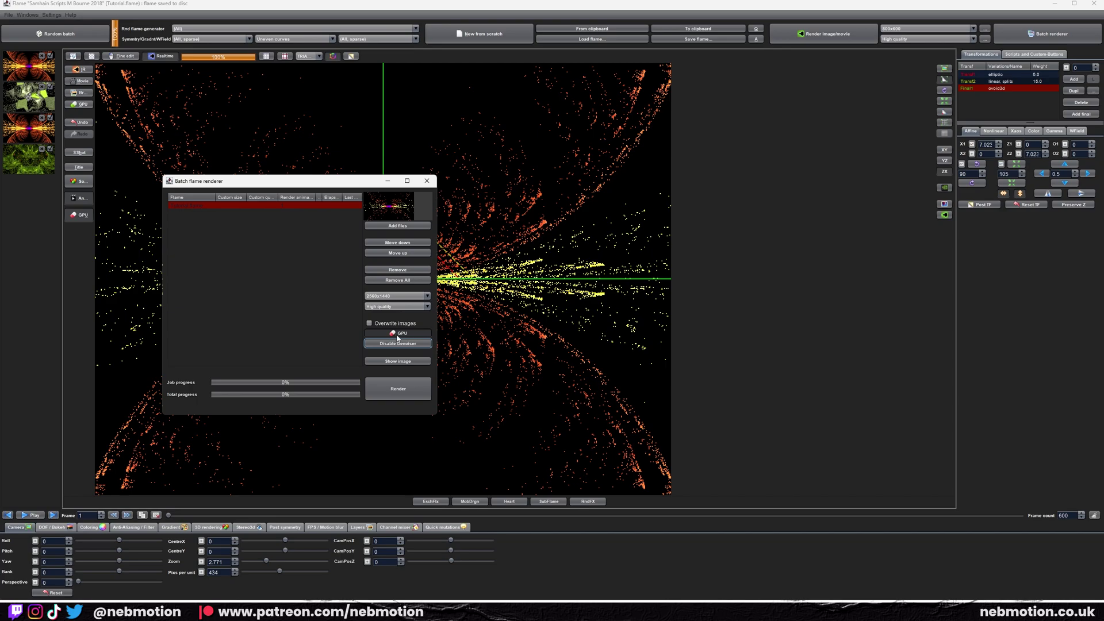
Start rendering the queued Tutorial job in the Batch flame renderer.
{"action": "left_click", "coordinate": [396, 400]}
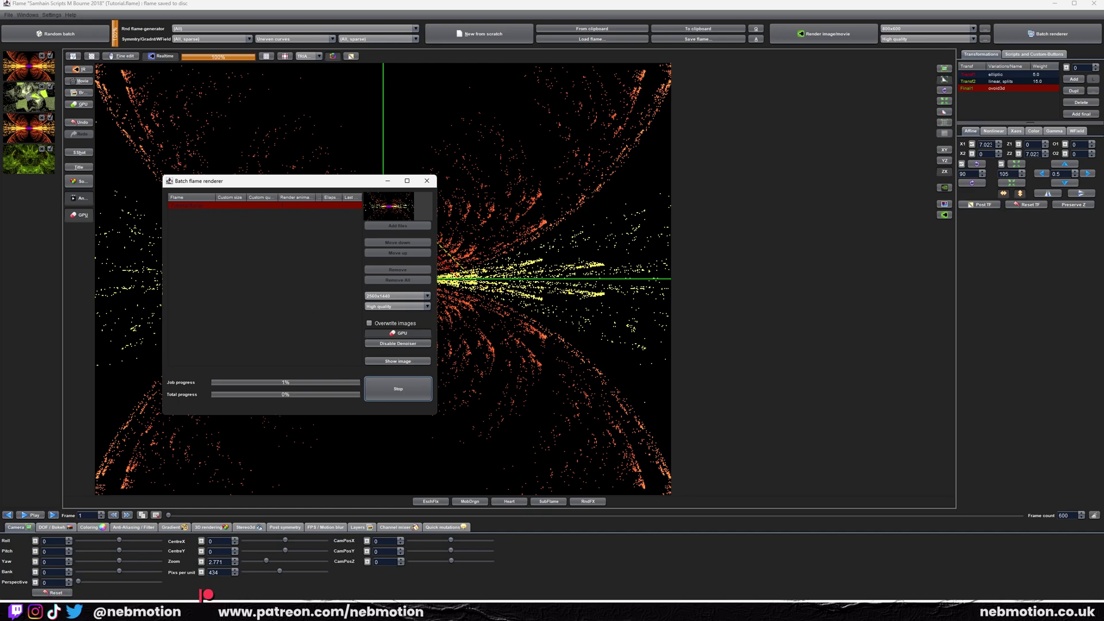
Open E:\JWILDFIRE\Flames in File Explorer and select the first rendered PNG frame.
{"action": "key", "text": "alt+Tab"}
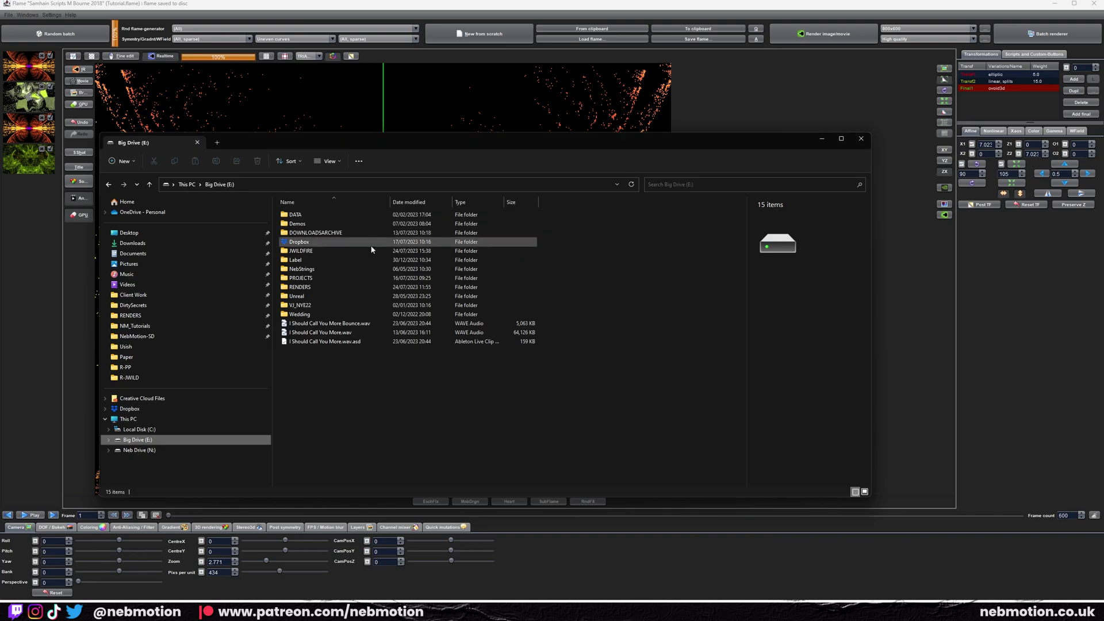
{"action": "double_click", "coordinate": [344, 251]}
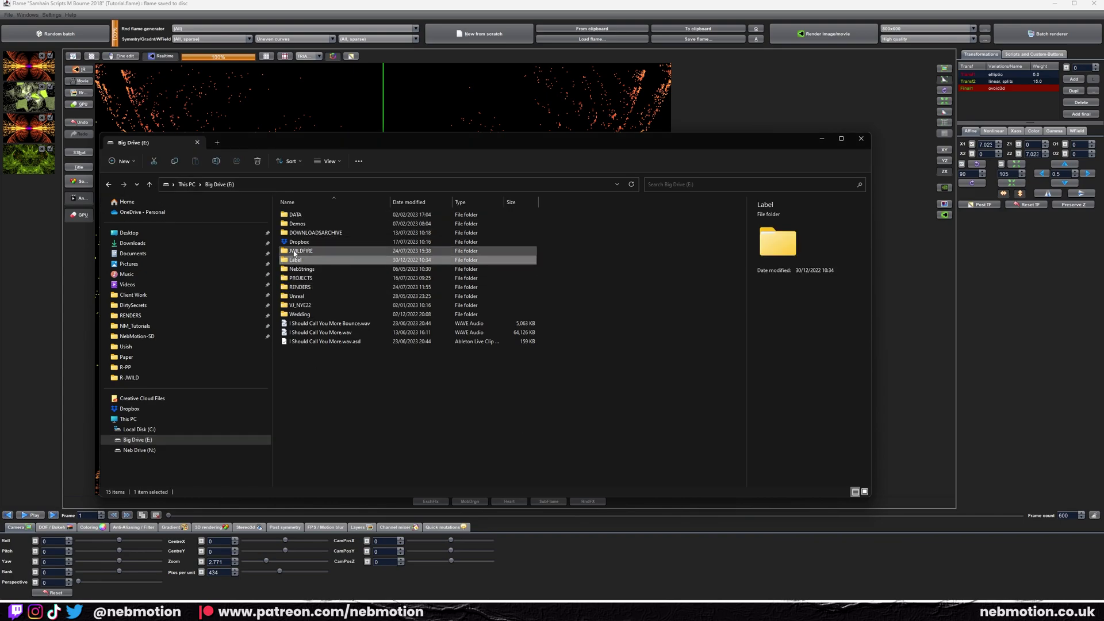
{"action": "double_click", "coordinate": [298, 215]}
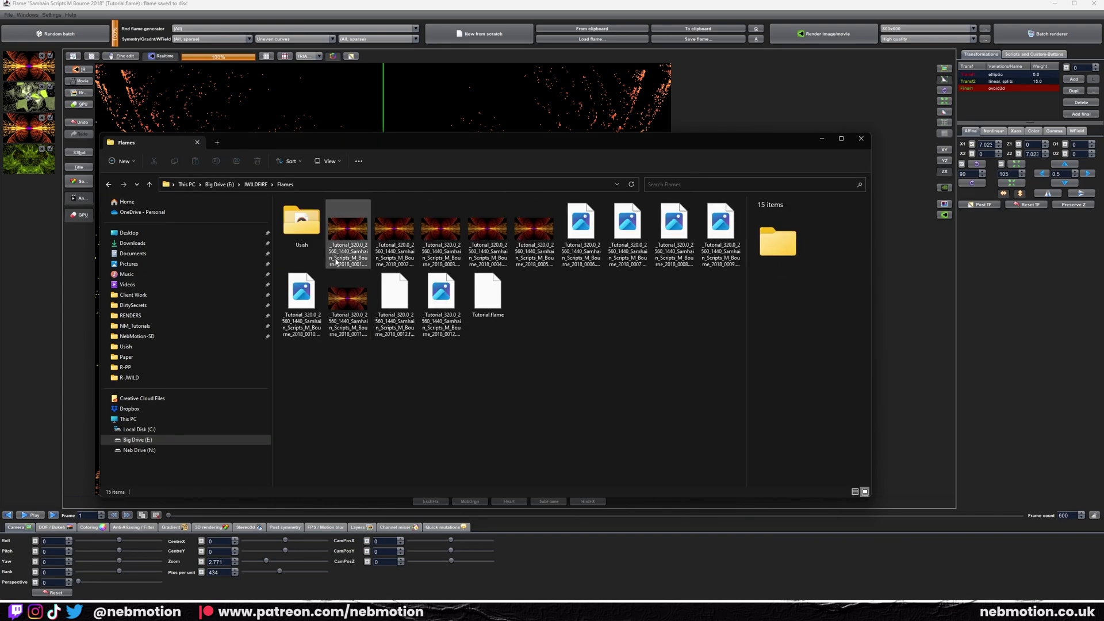
{"action": "left_click", "coordinate": [333, 238]}
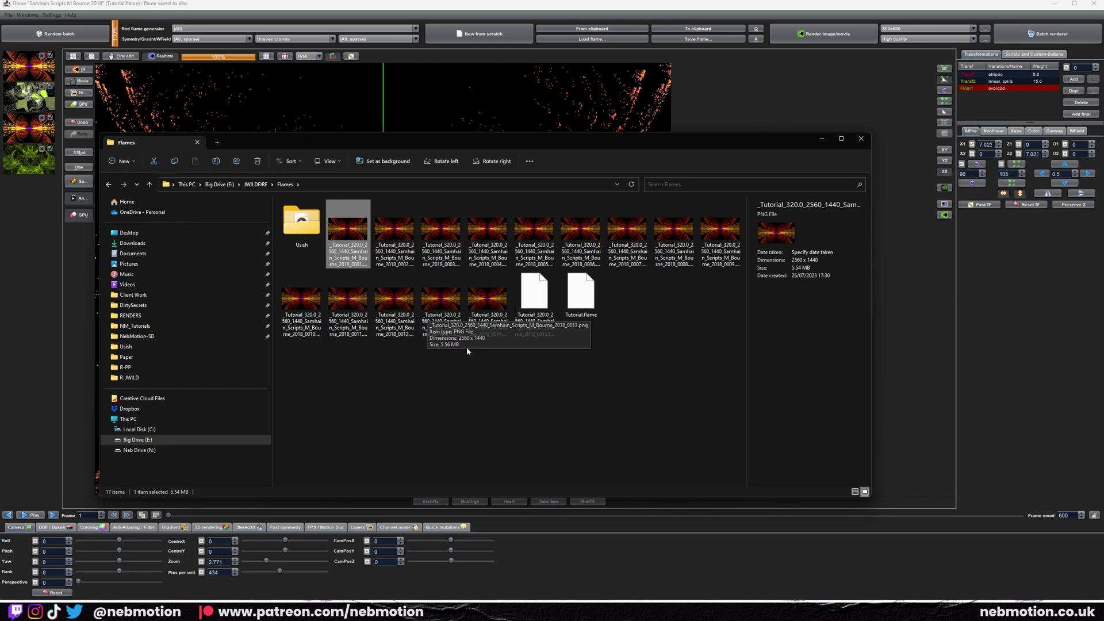
{"action": "left_click_drag", "start_coordinate": [456, 140], "coordinate": [770, 252]}
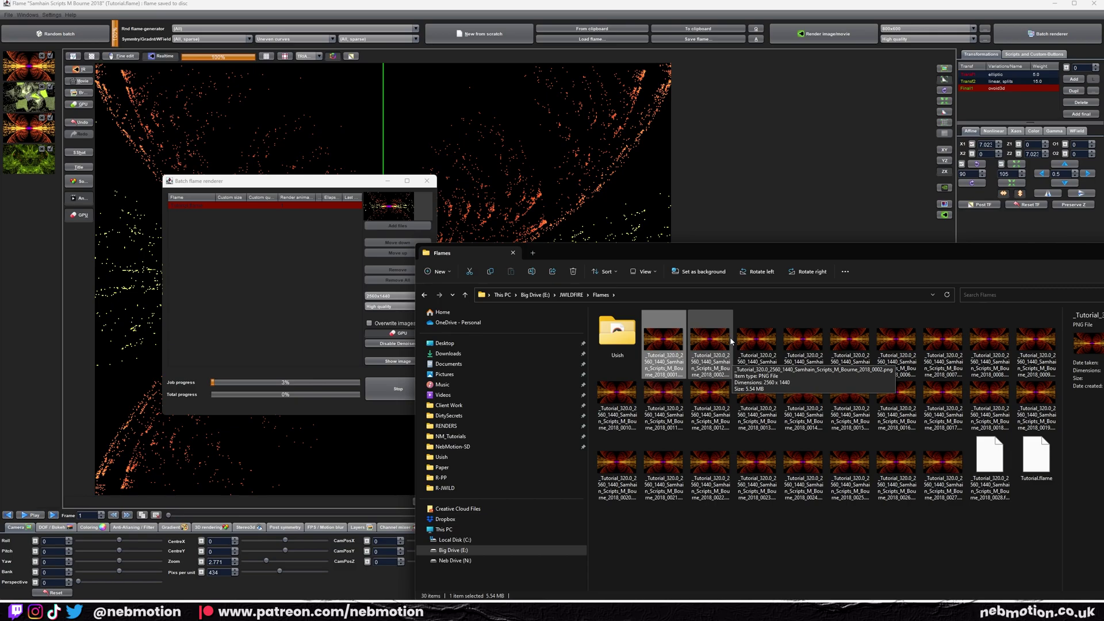
Rearrange the Explorer and batch renderer windows, checking rendered frame 0036 as frames accumulate.
{"action": "left_click_drag", "start_coordinate": [696, 252], "coordinate": [723, 169]}
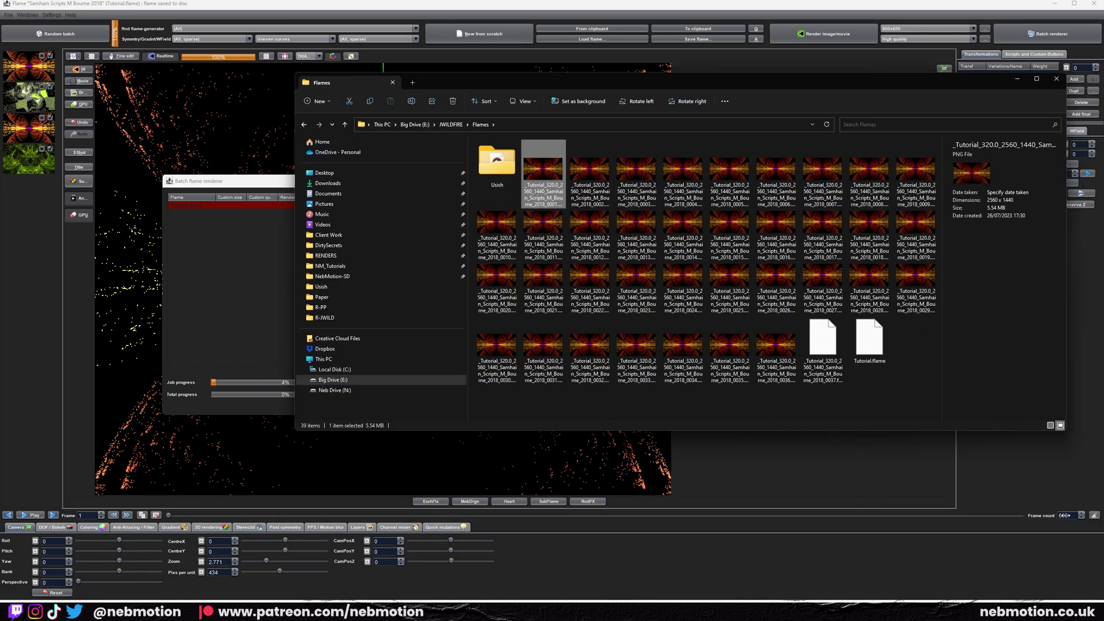
{"action": "left_click", "coordinate": [775, 348]}
{"action": "left_click_drag", "start_coordinate": [571, 81], "coordinate": [675, 118]}
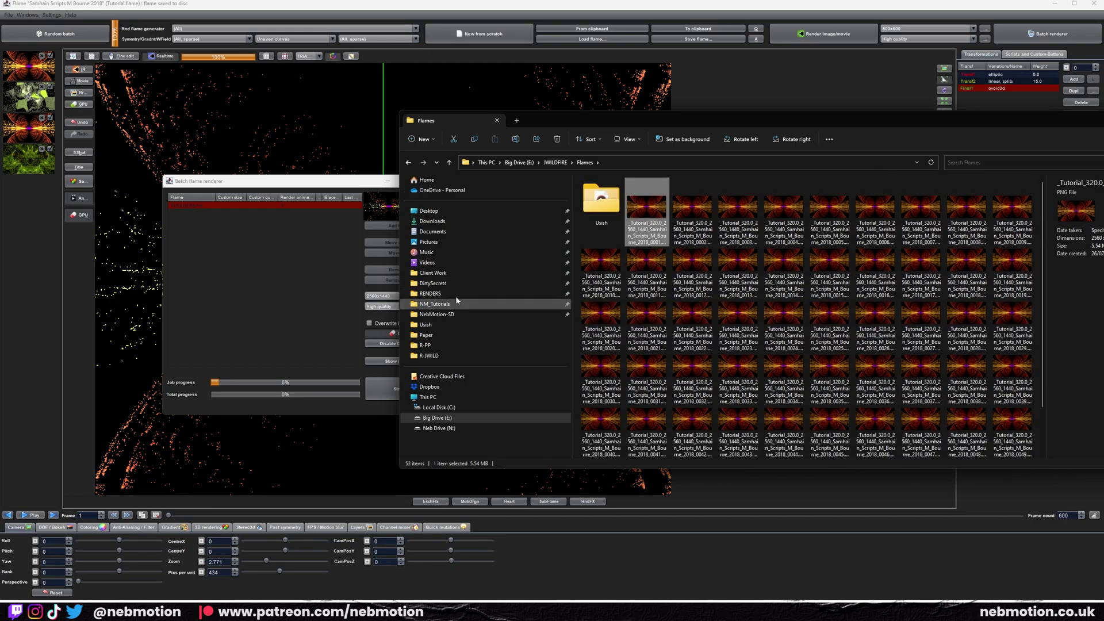
{"action": "left_click", "coordinate": [326, 305]}
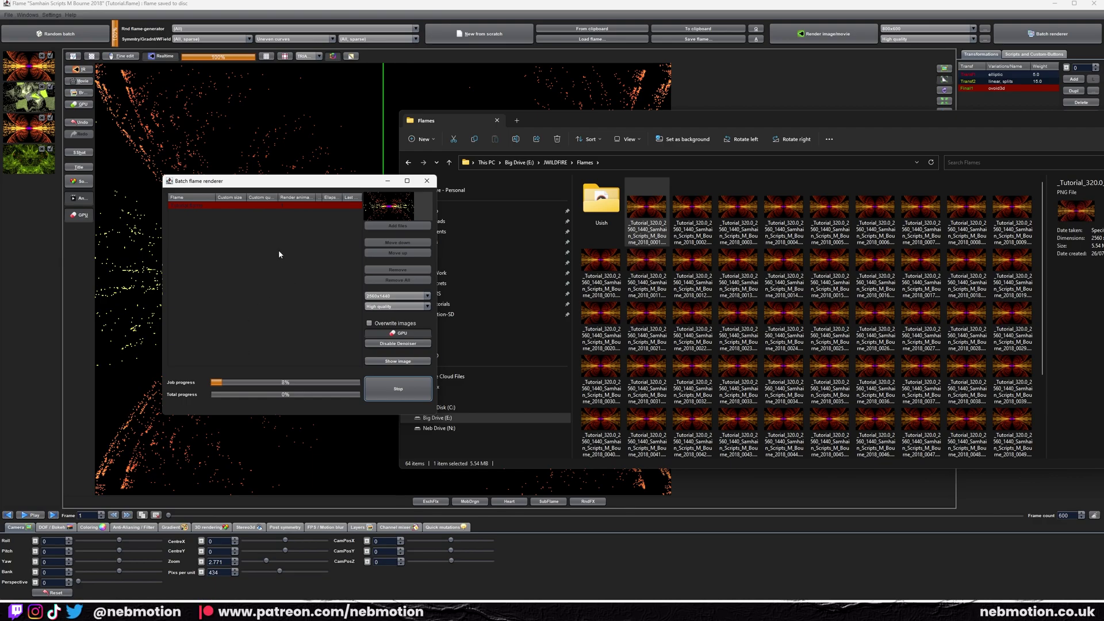
{"action": "left_click_drag", "start_coordinate": [236, 185], "coordinate": [340, 228]}
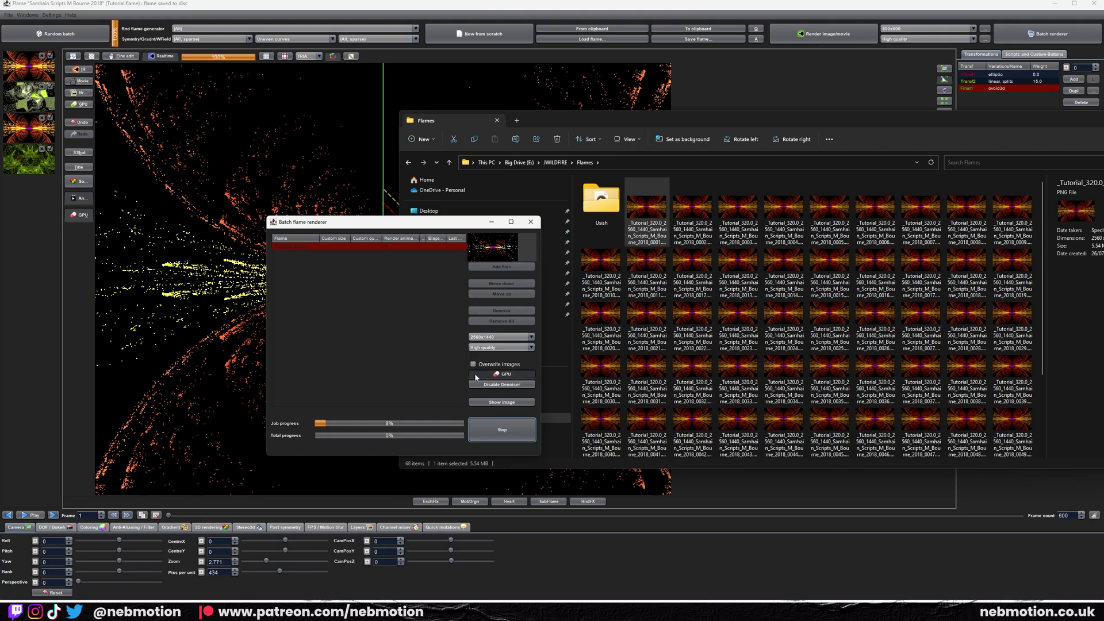
{"action": "left_click_drag", "start_coordinate": [408, 225], "coordinate": [294, 263]}
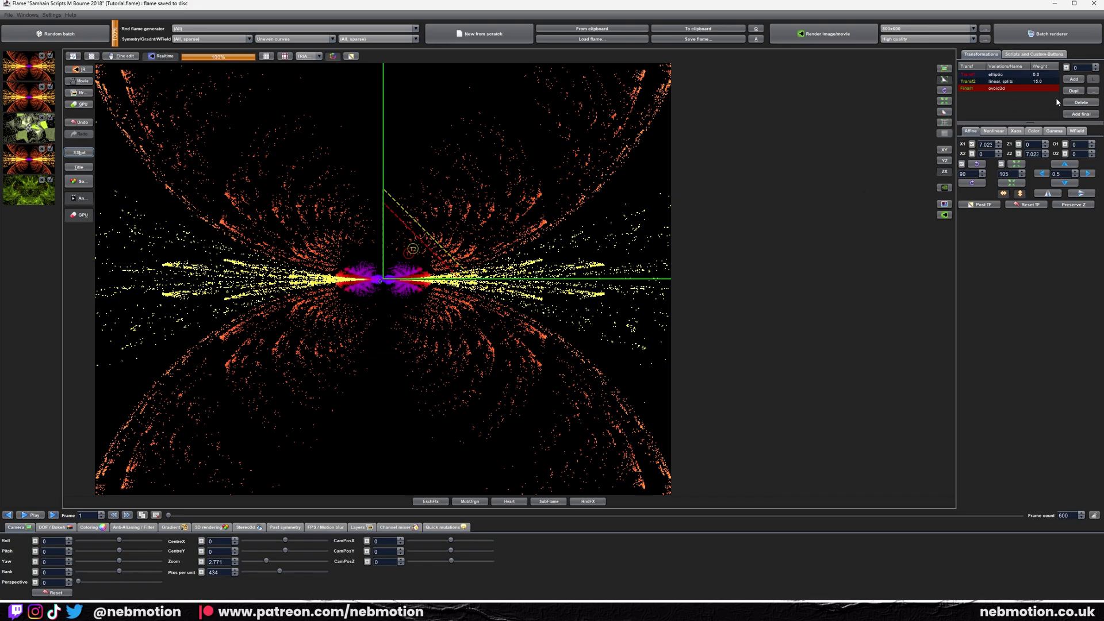
Run the HB 2 Galaxies Gas Broad script to generate a multicoloured gas-cloud flame.
{"action": "left_click", "coordinate": [1039, 56]}
{"action": "scroll", "coordinate": [1010, 101], "scroll_direction": "up", "scroll_amount": 5}
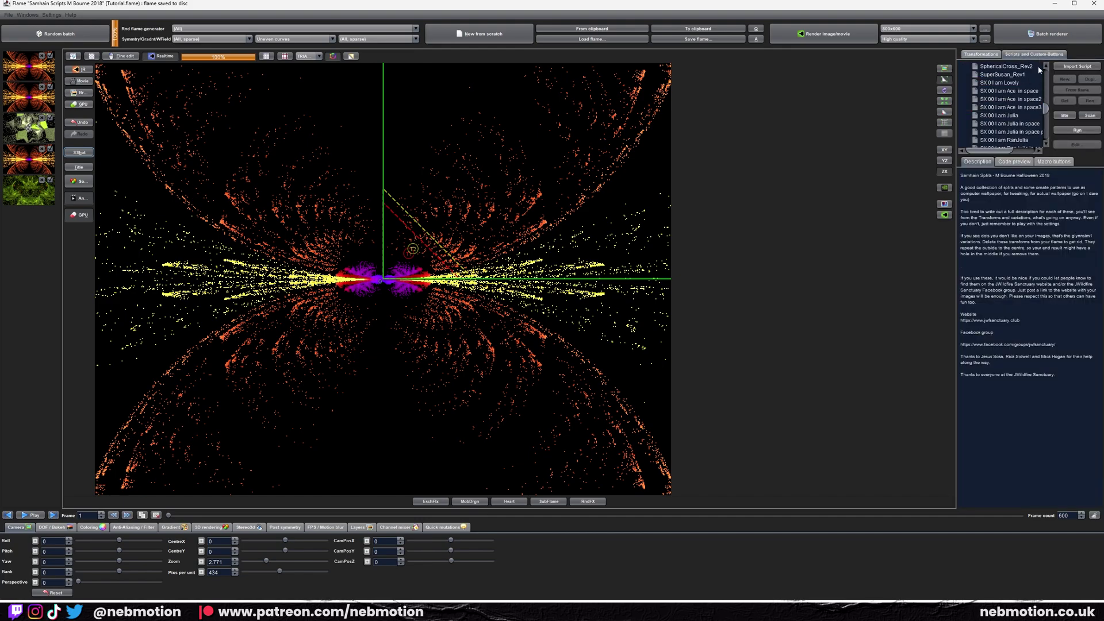
{"action": "scroll", "coordinate": [1004, 99], "scroll_direction": "up", "scroll_amount": 10}
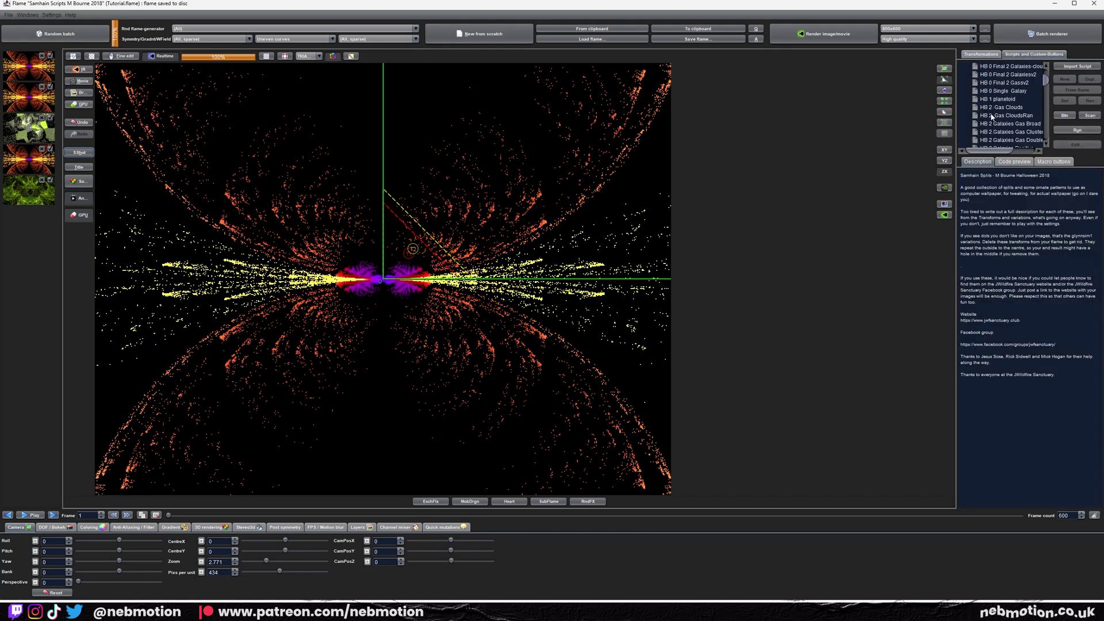
{"action": "left_click", "coordinate": [1000, 109]}
{"action": "scroll", "coordinate": [1006, 107], "scroll_direction": "down", "scroll_amount": 3}
{"action": "left_click", "coordinate": [1016, 107]}
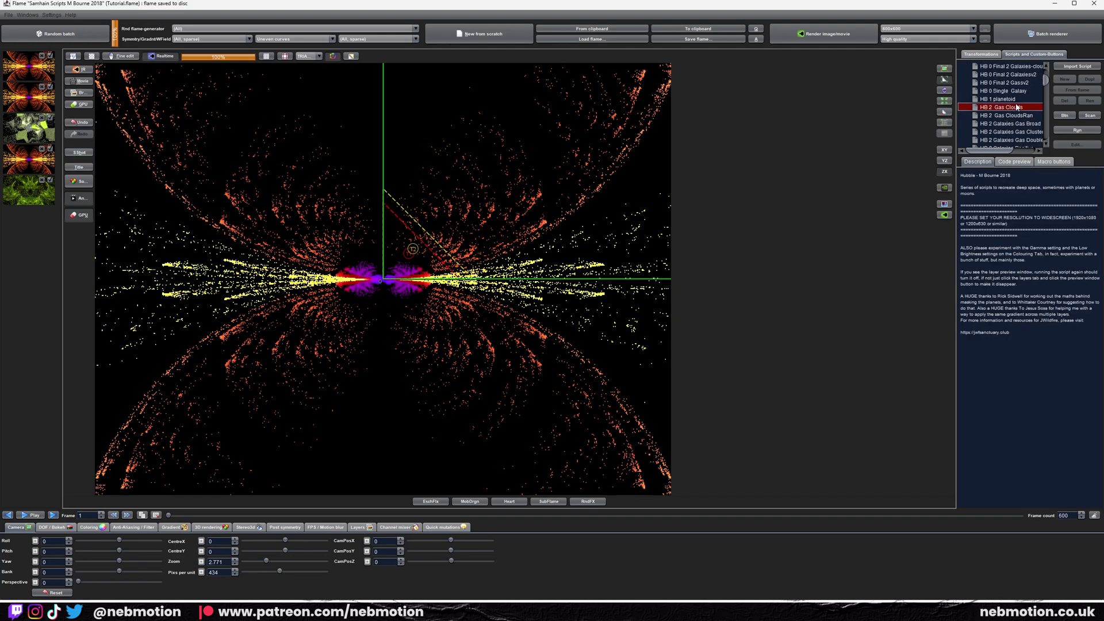
{"action": "scroll", "coordinate": [1017, 84], "scroll_direction": "down", "scroll_amount": 1}
{"action": "left_click", "coordinate": [1011, 107]}
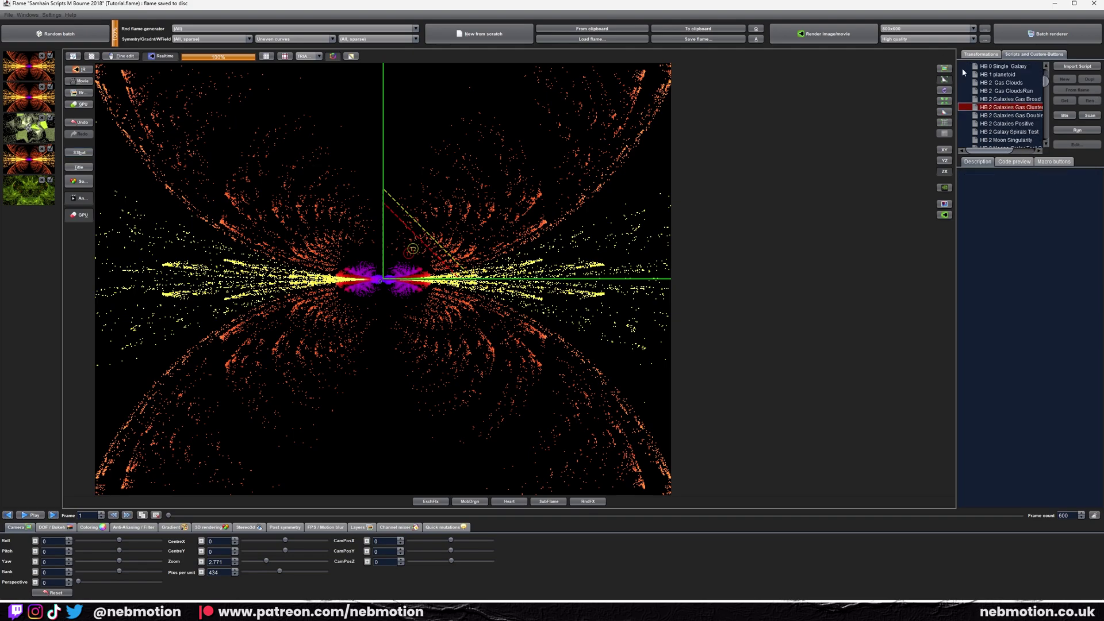
{"action": "key", "text": "Up"}
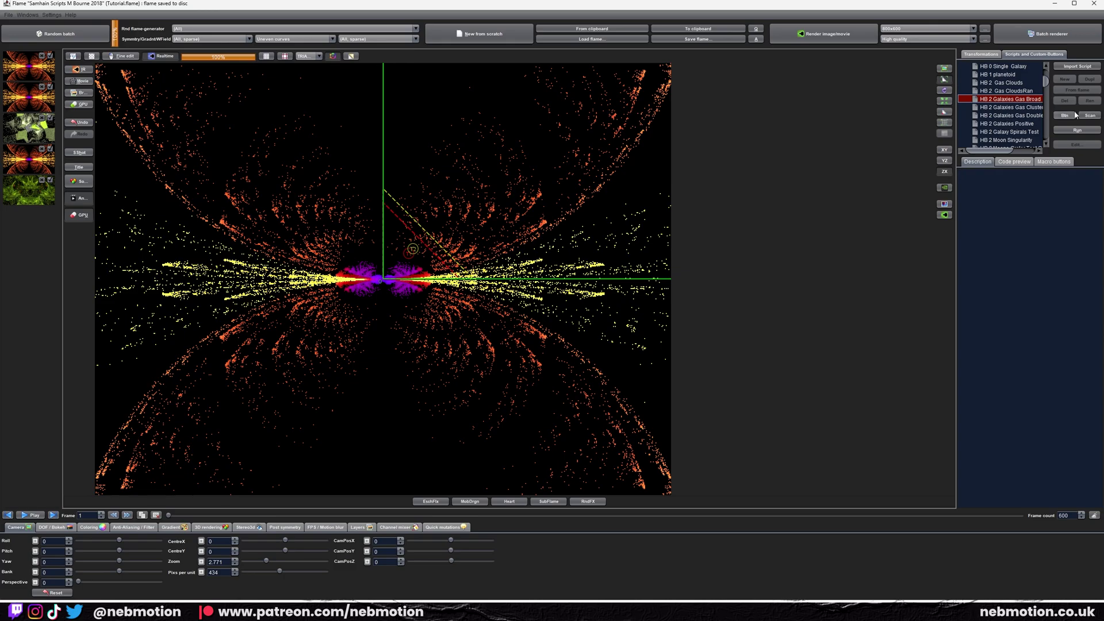
{"action": "left_click", "coordinate": [1095, 131]}
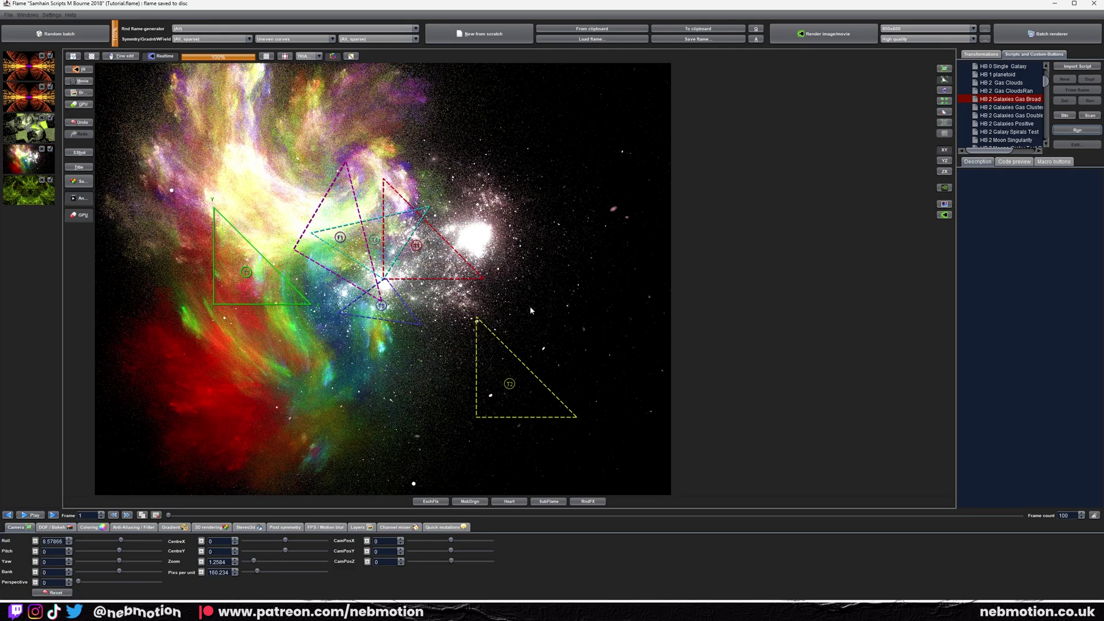
Try GPU rendering, dismiss the multi-layer flame error, and return to the Flames folder.
{"action": "left_click", "coordinate": [944, 215]}
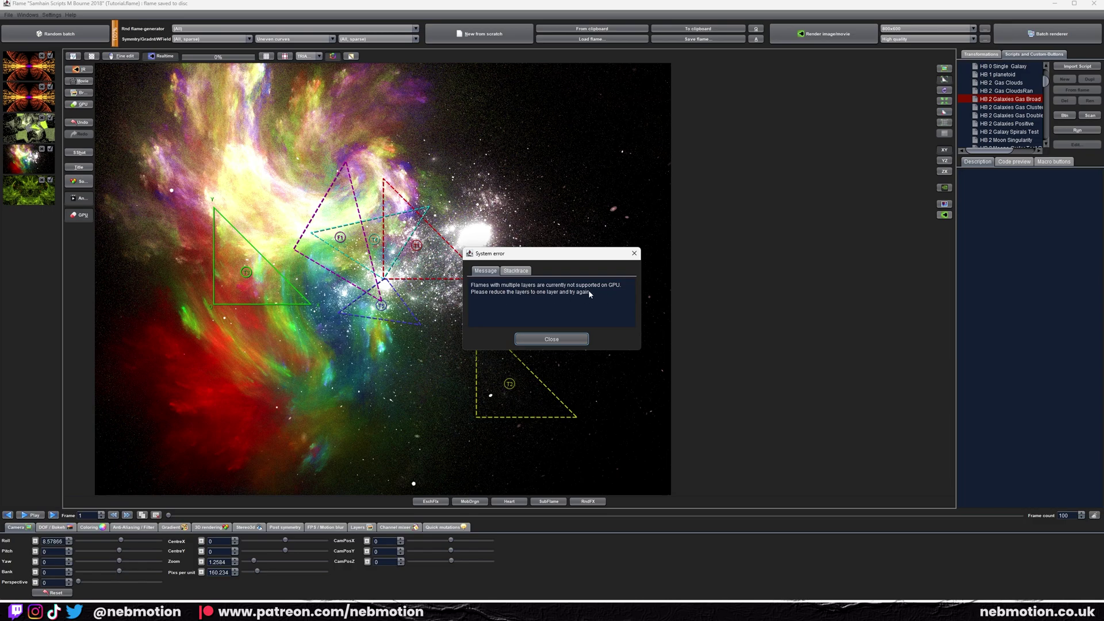
{"action": "left_click", "coordinate": [552, 339]}
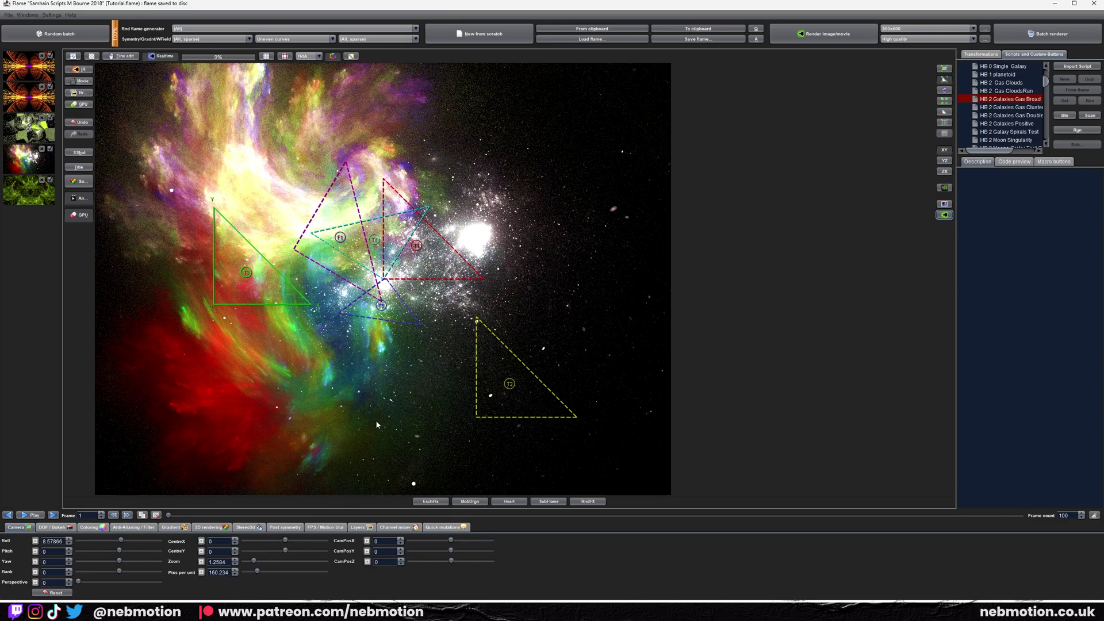
{"action": "key", "text": "alt+Tab"}
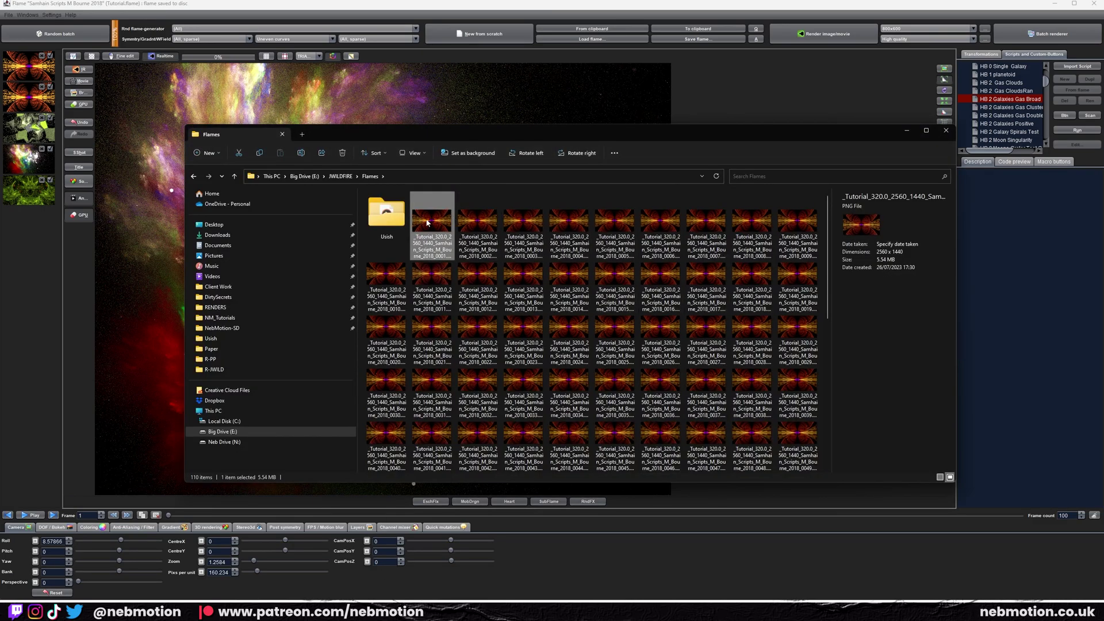
Scroll through the Flames PNG thumbnails and switch the folder to Details view.
{"action": "scroll", "coordinate": [502, 232], "scroll_direction": "down", "scroll_amount": 10}
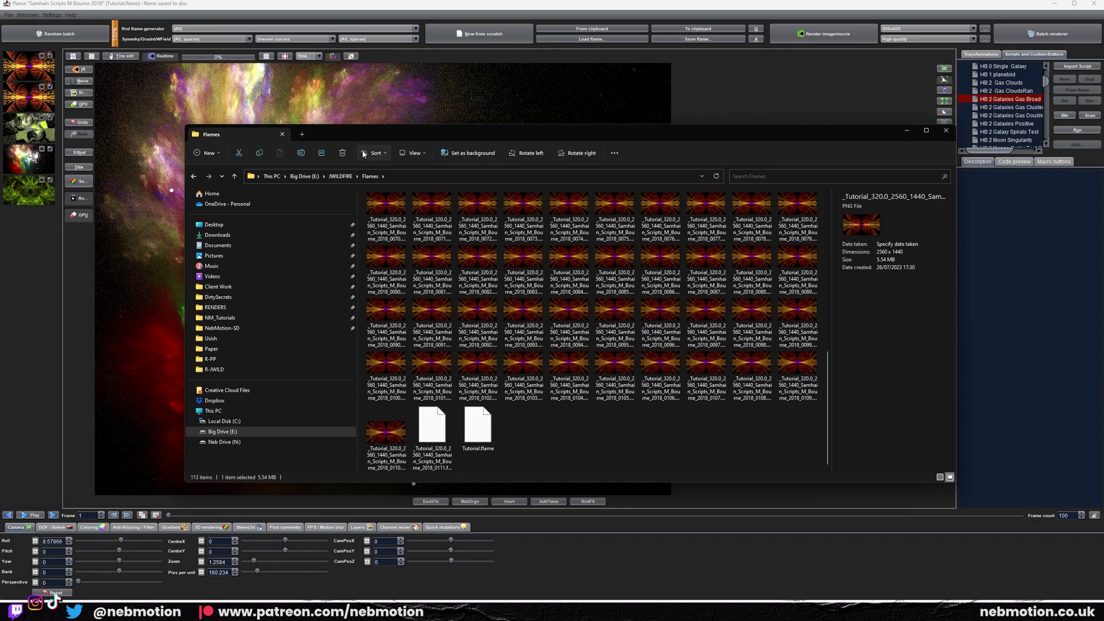
{"action": "left_click", "coordinate": [402, 154]}
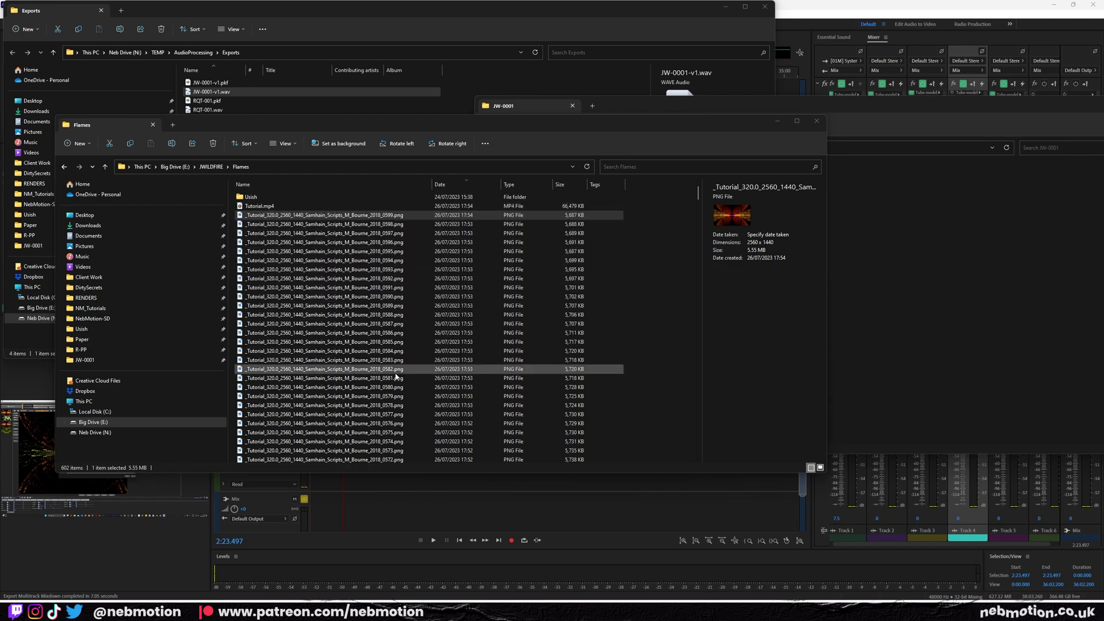
Sort the Flames frames newest-first by date and check the latest frame's creation time.
{"action": "left_click", "coordinate": [362, 224]}
{"action": "left_click", "coordinate": [248, 147]}
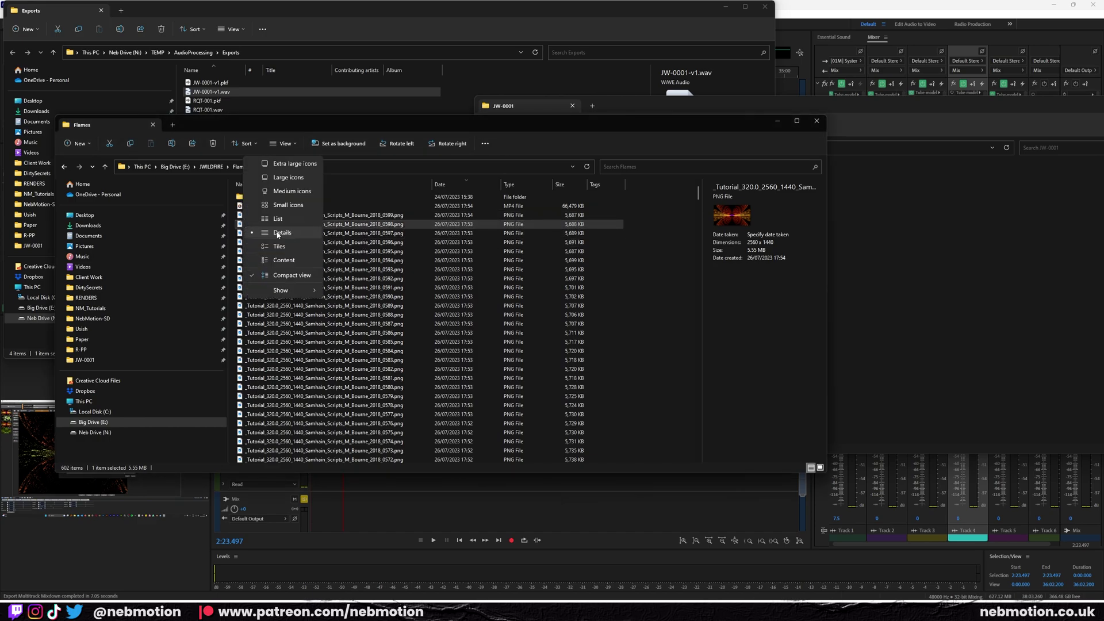
{"action": "left_click", "coordinate": [309, 130]}
{"action": "left_click", "coordinate": [449, 184]}
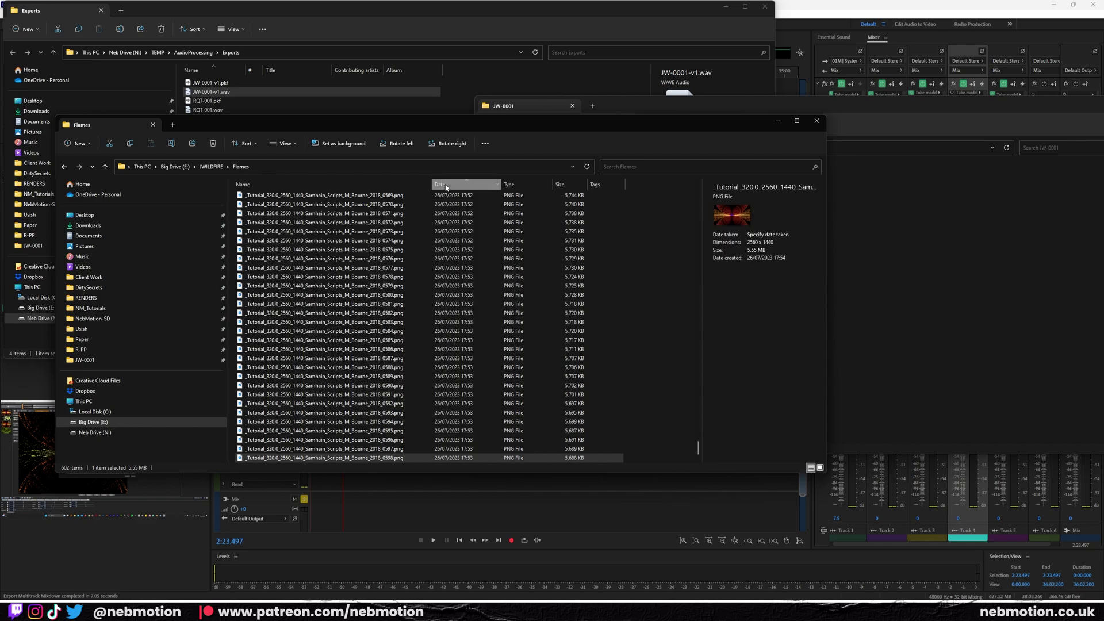
{"action": "left_click", "coordinate": [448, 184]}
{"action": "left_click", "coordinate": [374, 242]}
{"action": "left_click", "coordinate": [396, 216]}
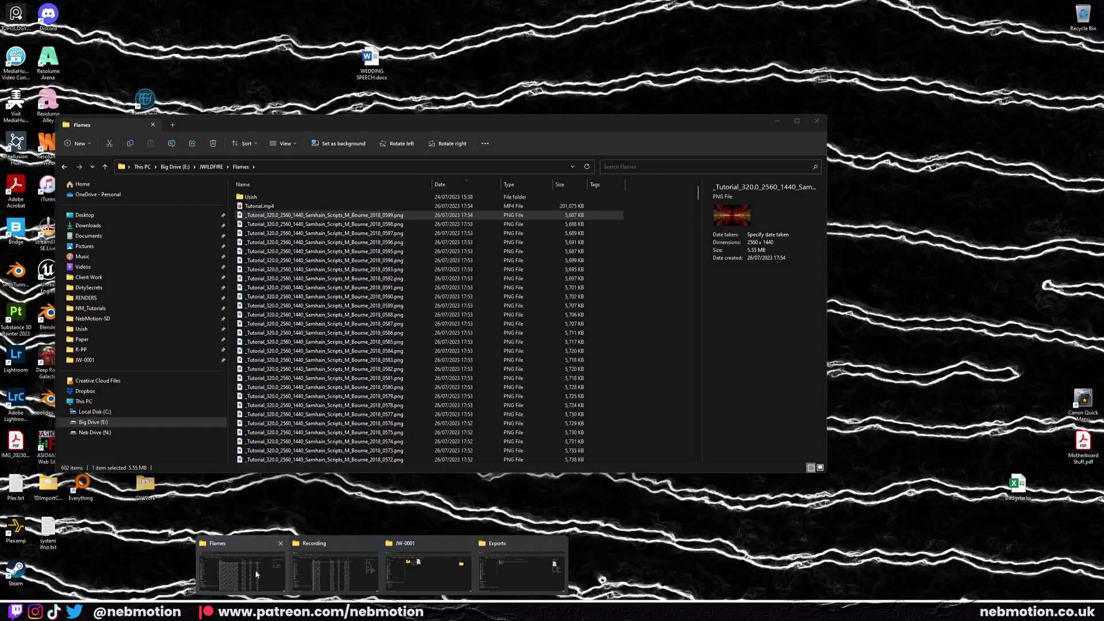
Select all 599 rendered PNG frames and move them into the TutorialFlame folder.
{"action": "left_click", "coordinate": [313, 565]}
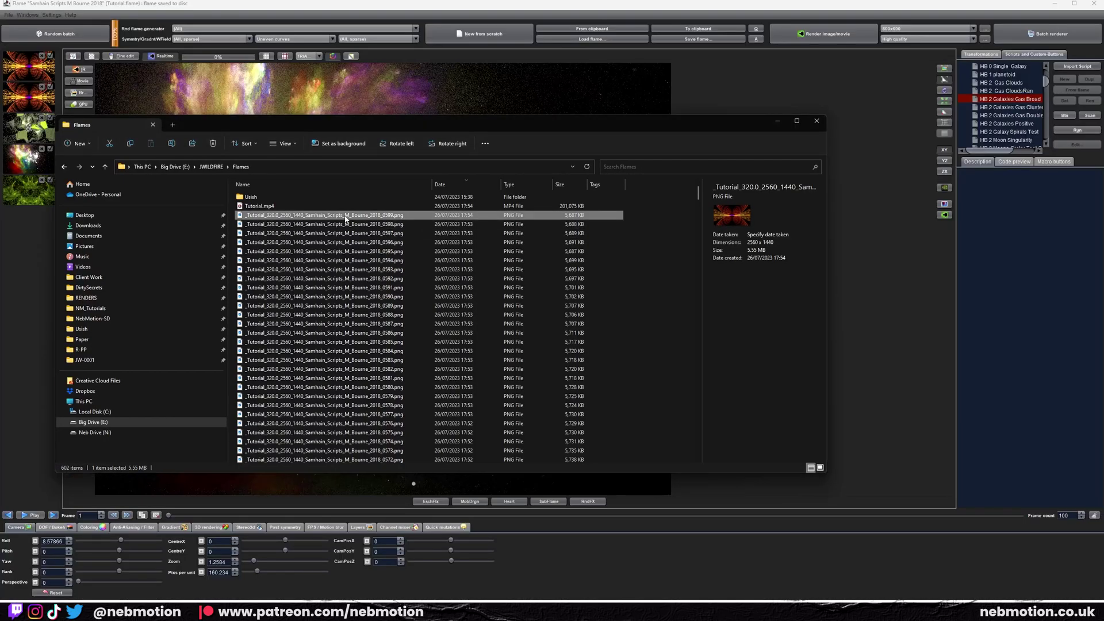
{"action": "scroll", "coordinate": [362, 356], "scroll_direction": "down", "scroll_amount": 3}
{"action": "scroll", "coordinate": [368, 322], "scroll_direction": "up", "scroll_amount": 3}
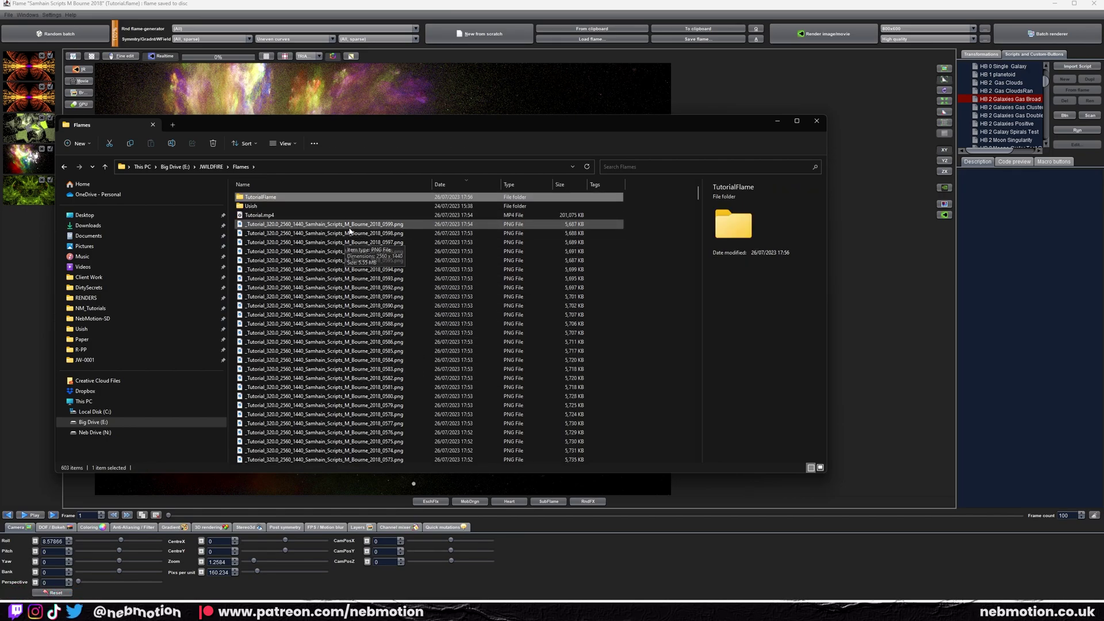
{"action": "left_click_drag", "start_coordinate": [698, 198], "coordinate": [700, 446]}
{"action": "left_click", "coordinate": [431, 451], "text": "shift"}
{"action": "left_click_drag", "start_coordinate": [432, 451], "coordinate": [315, 199]}
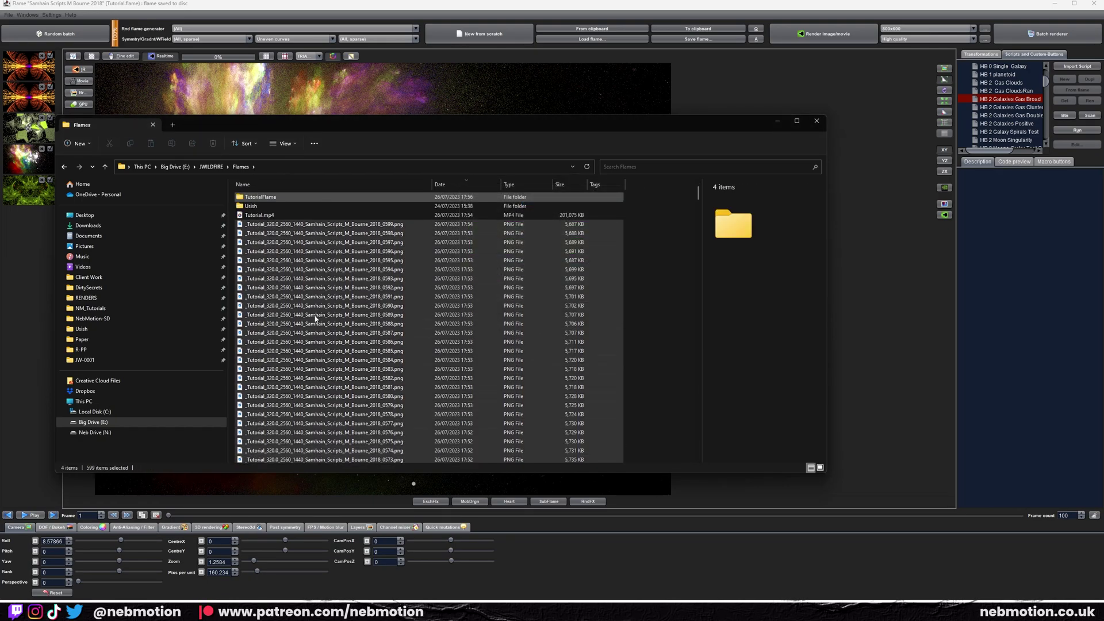
Check the TutorialFlame folder's details, then select the Tutorial.mp4 video.
{"action": "left_click", "coordinate": [292, 198]}
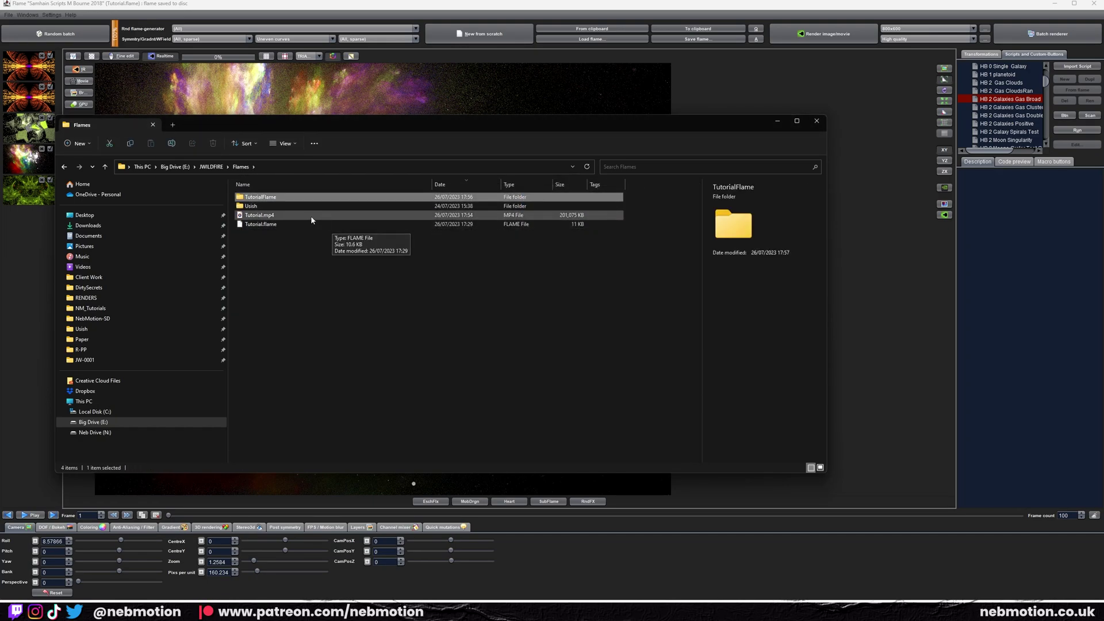
{"action": "left_click", "coordinate": [425, 365]}
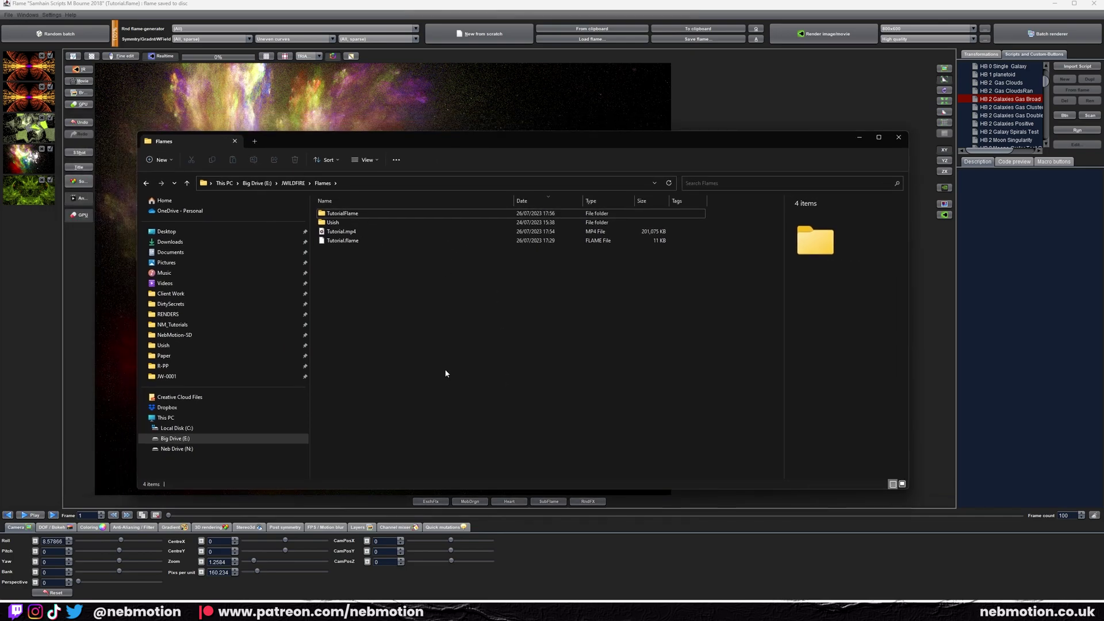
{"action": "left_click", "coordinate": [368, 232]}
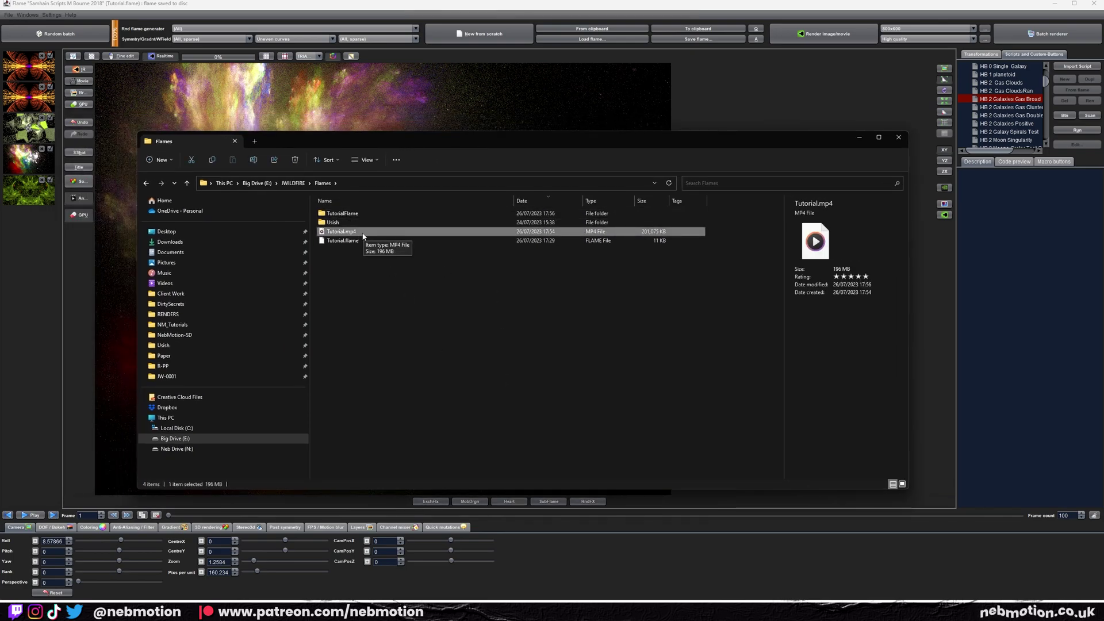
Try playing Tutorial.mp4, then delete it after Media Player's codec error.
{"action": "double_click", "coordinate": [363, 232]}
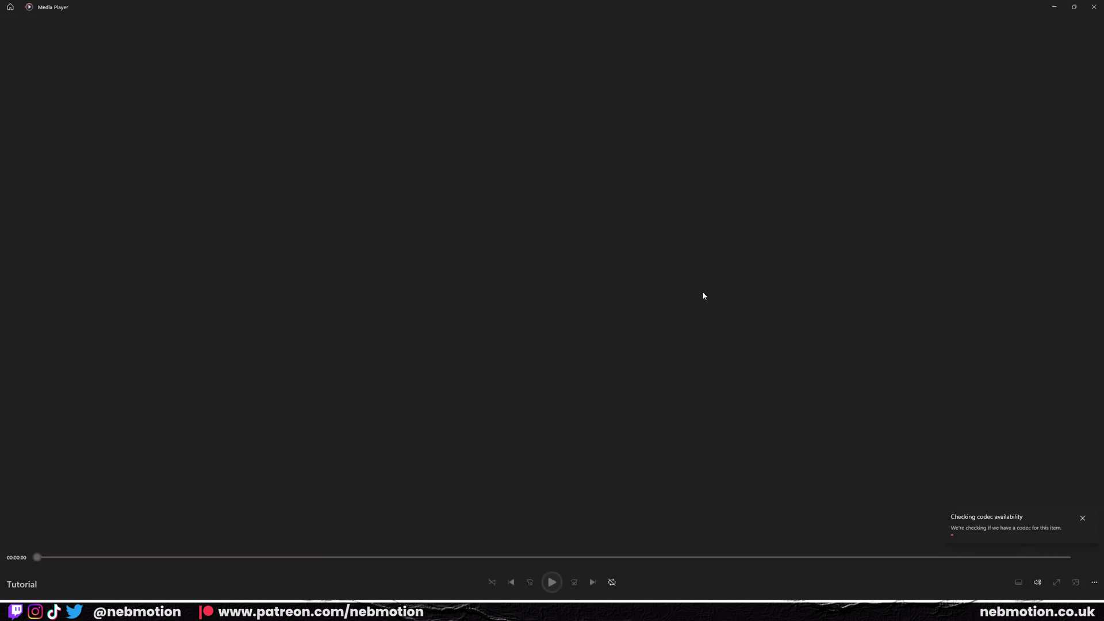
{"action": "key", "text": "alt+F4"}
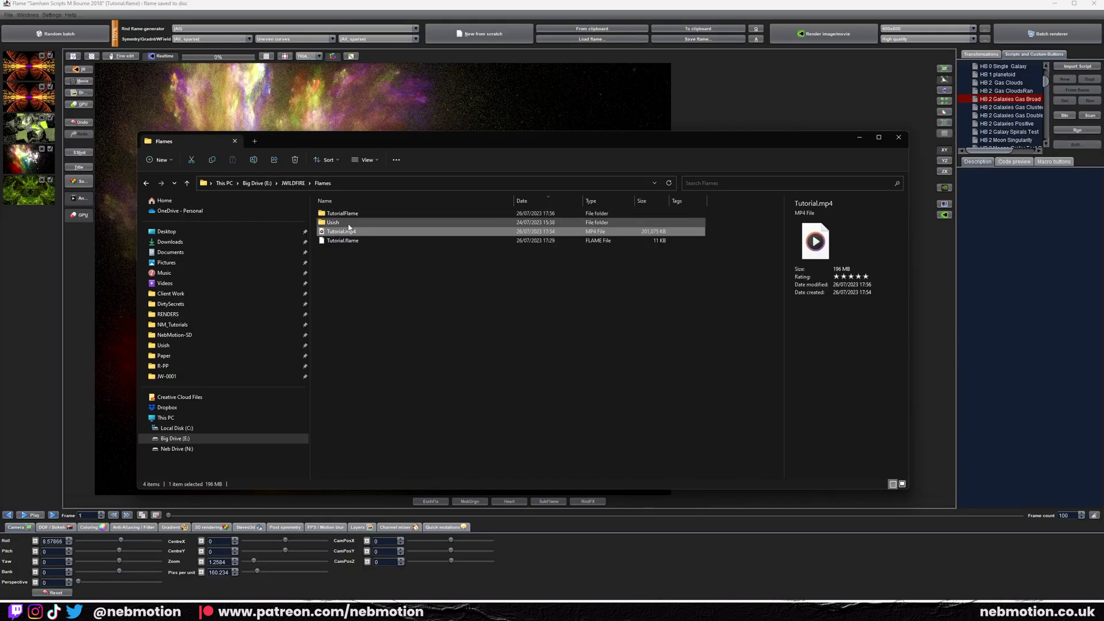
{"action": "left_click", "coordinate": [349, 234]}
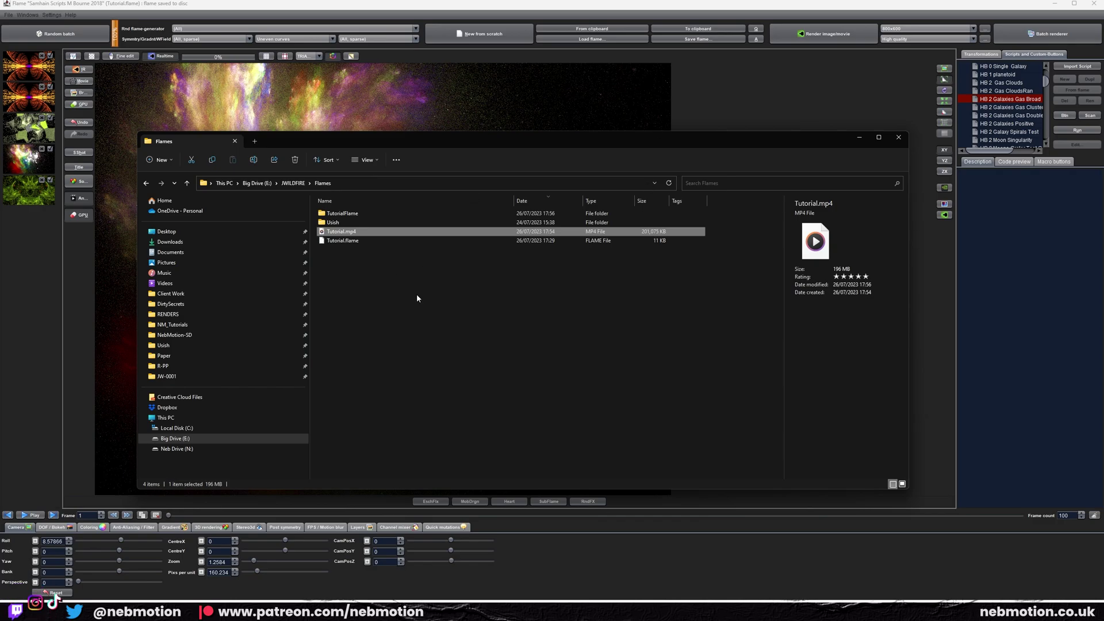
{"action": "left_click", "coordinate": [364, 277]}
{"action": "mouse_move", "coordinate": [573, 613]}
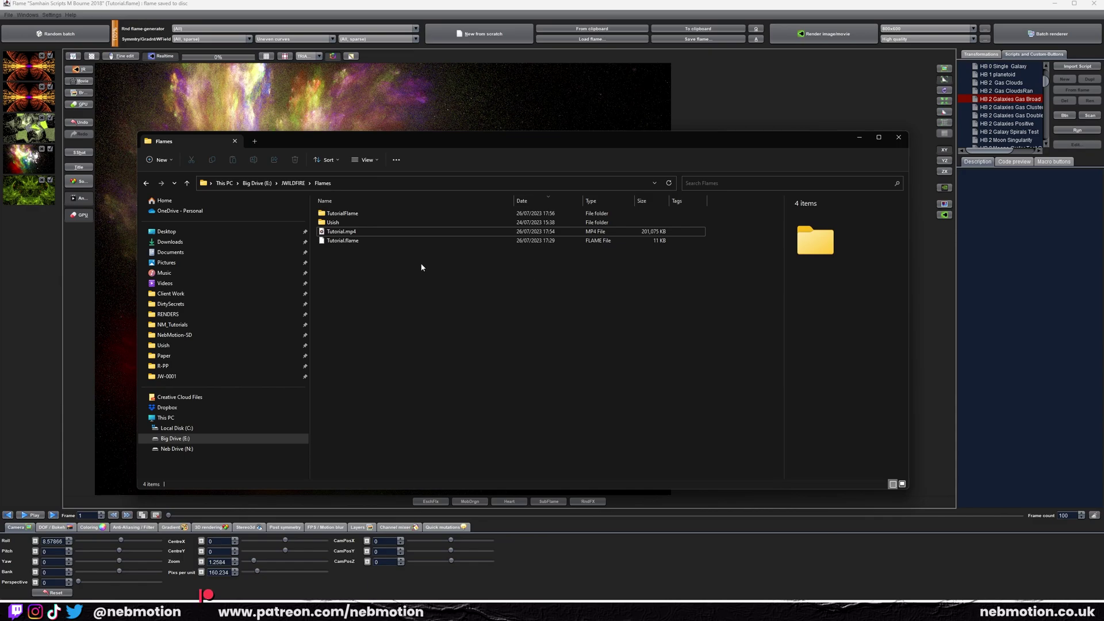
{"action": "left_click", "coordinate": [358, 232]}
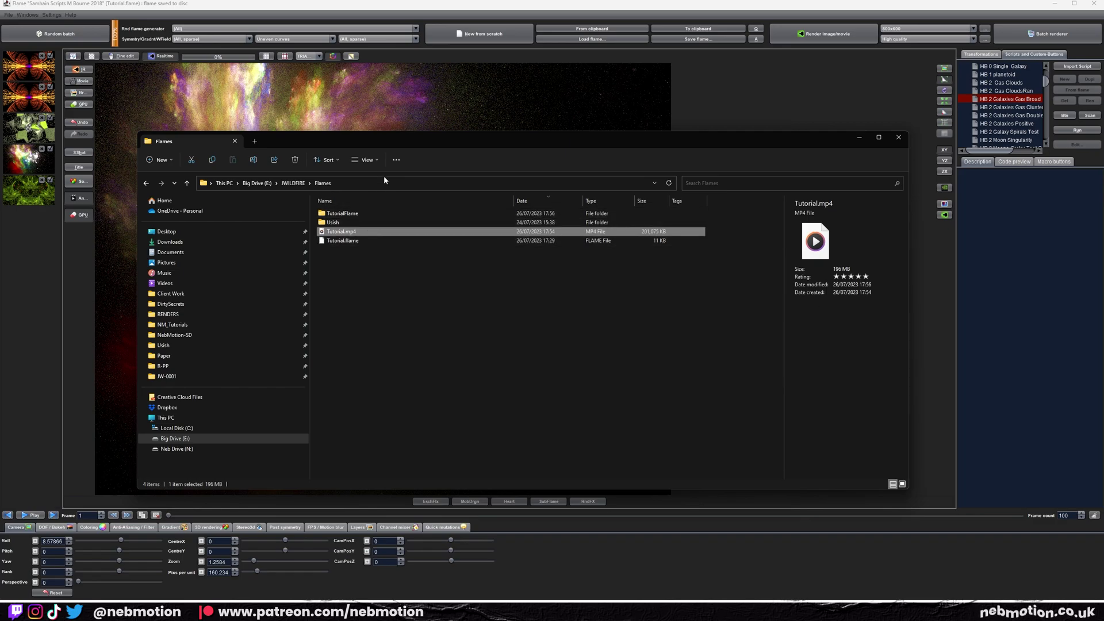
{"action": "key", "text": "Delete"}
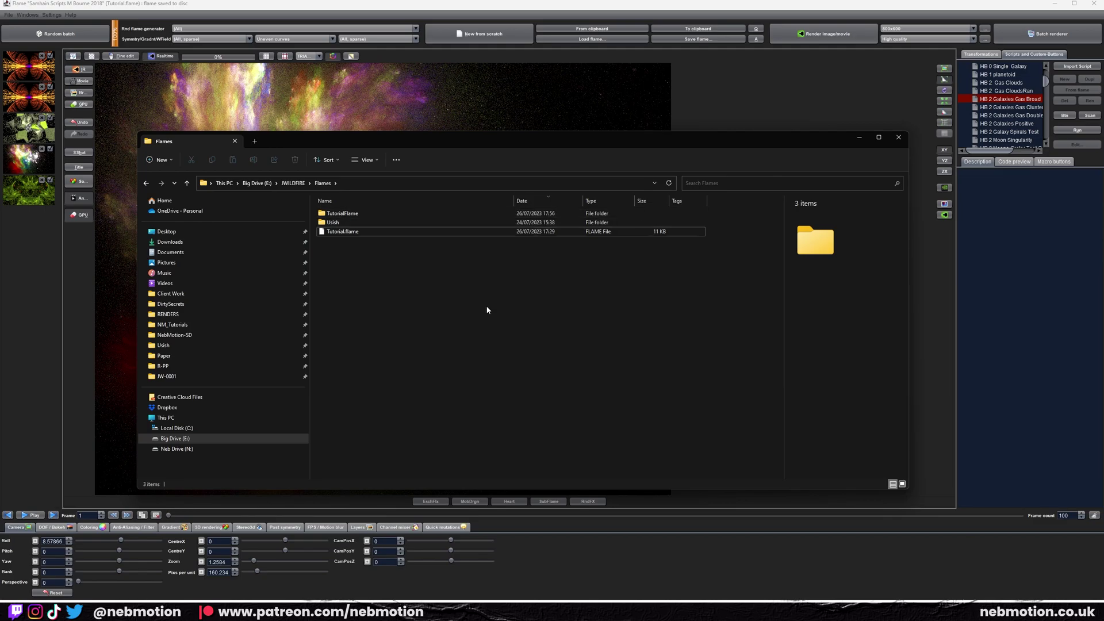
Close File Explorer and play the TutorialFlame image sequence full screen in Alley.
{"action": "key", "text": "alt+F4"}
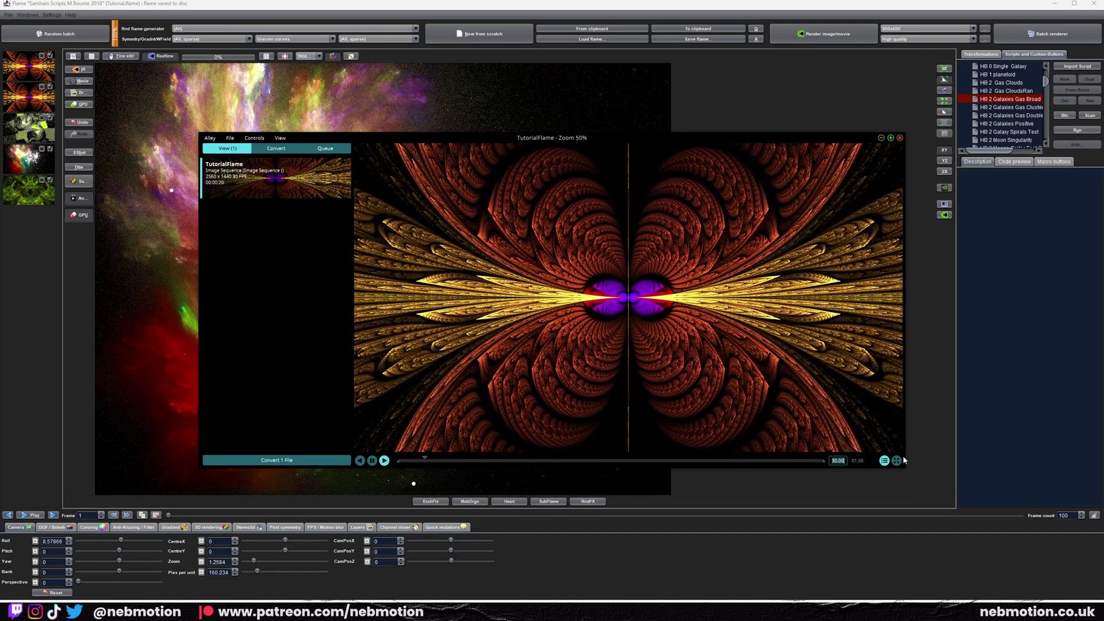
{"action": "left_click", "coordinate": [898, 458]}
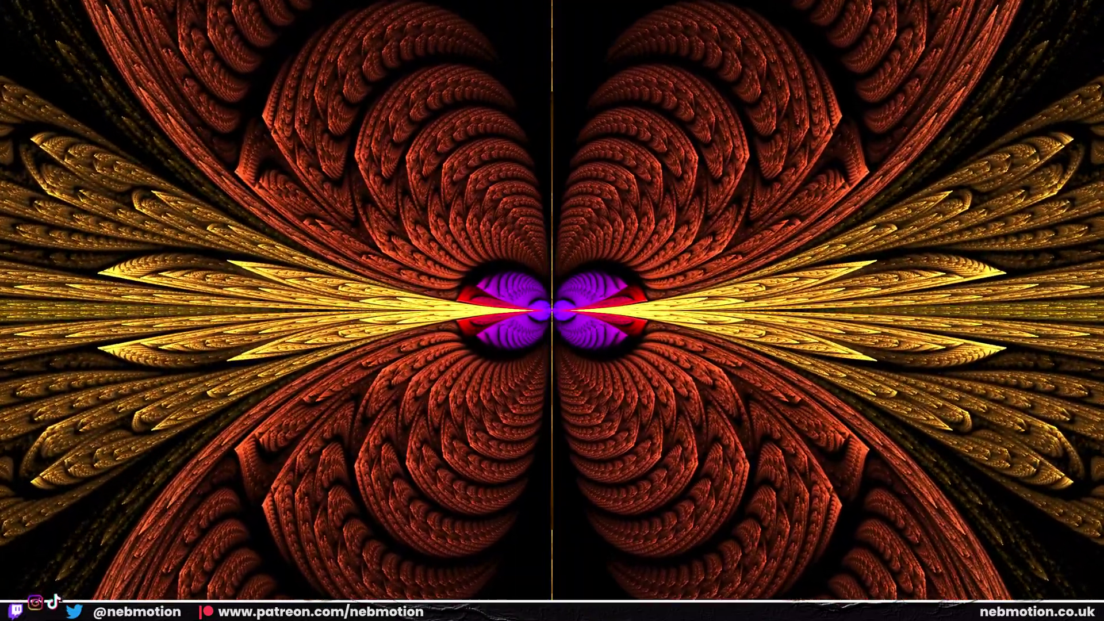